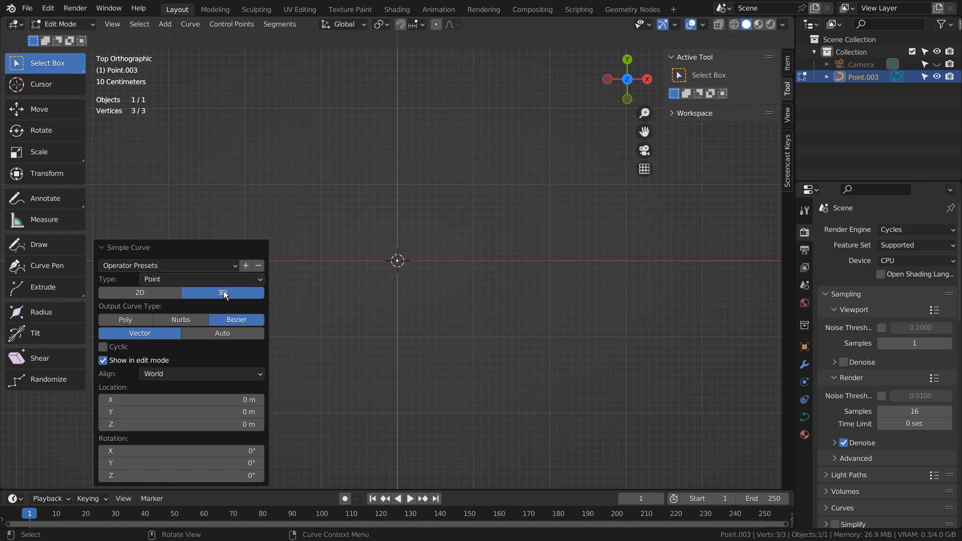
Make the point curve 3D and draw a freehand zigzag Bezier stroke around the origin with the Draw tool.
{"action": "left_click", "coordinate": [223, 293]}
{"action": "left_click", "coordinate": [47, 246]}
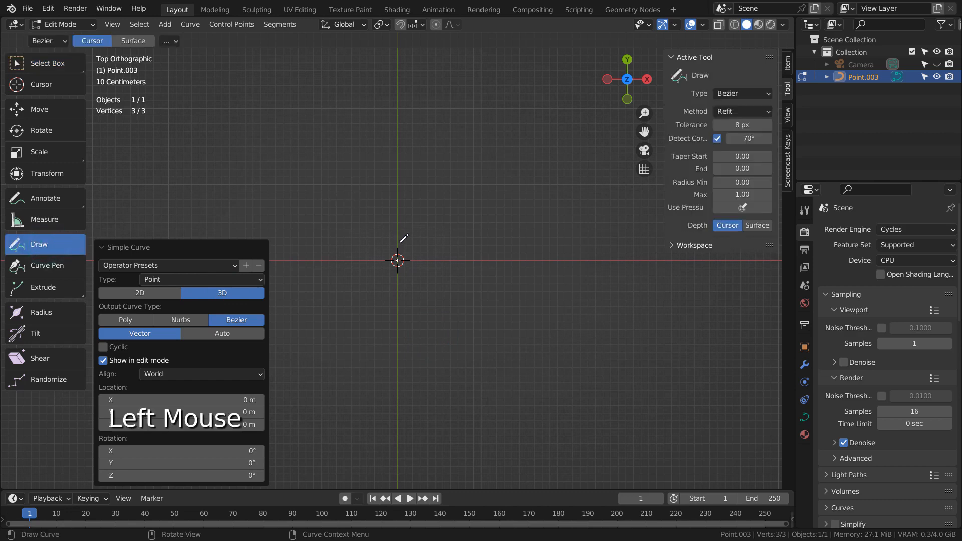
{"action": "mouse_move", "coordinate": [400, 242]}
{"action": "left_mouse_down"}
{"action": "mouse_move", "coordinate": [491, 165]}
{"action": "mouse_move", "coordinate": [540, 212]}
{"action": "left_mouse_up"}
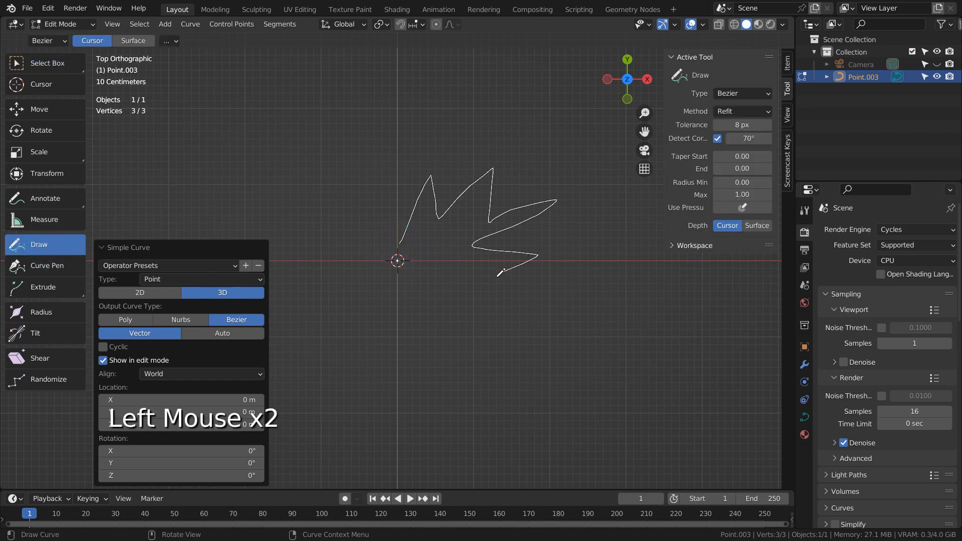
{"action": "left_click_drag", "start_coordinate": [399, 386], "coordinate": [375, 305]}
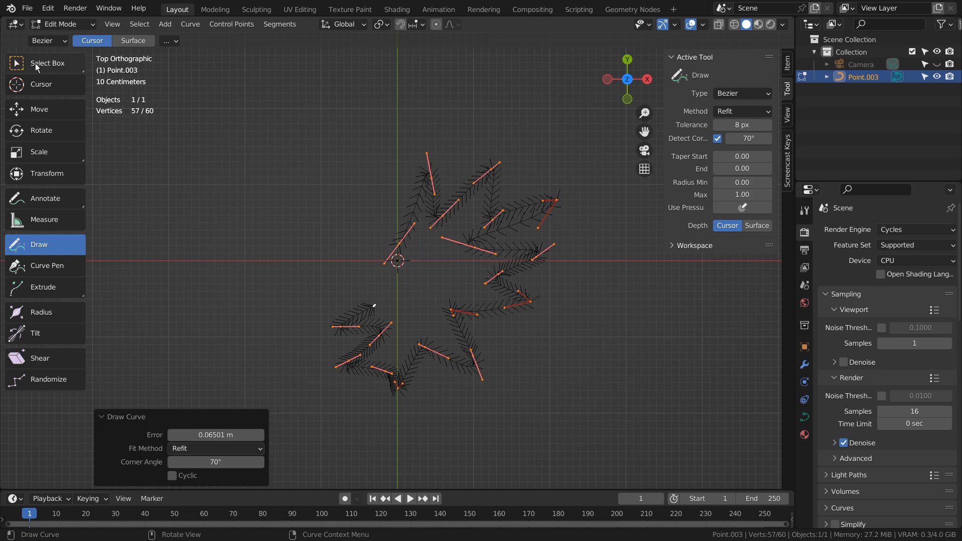
Join both ends of the zigzag stroke to the point at the origin to form a closed curve, and return to Object Mode.
{"action": "left_click", "coordinate": [35, 66]}
{"action": "double_click", "coordinate": [402, 246]}
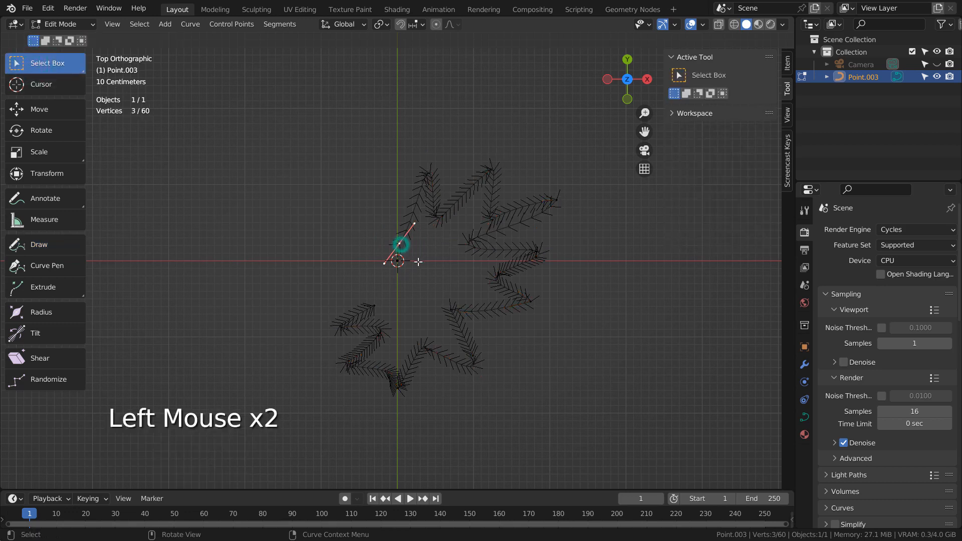
{"action": "left_click", "coordinate": [397, 260], "text": "shift"}
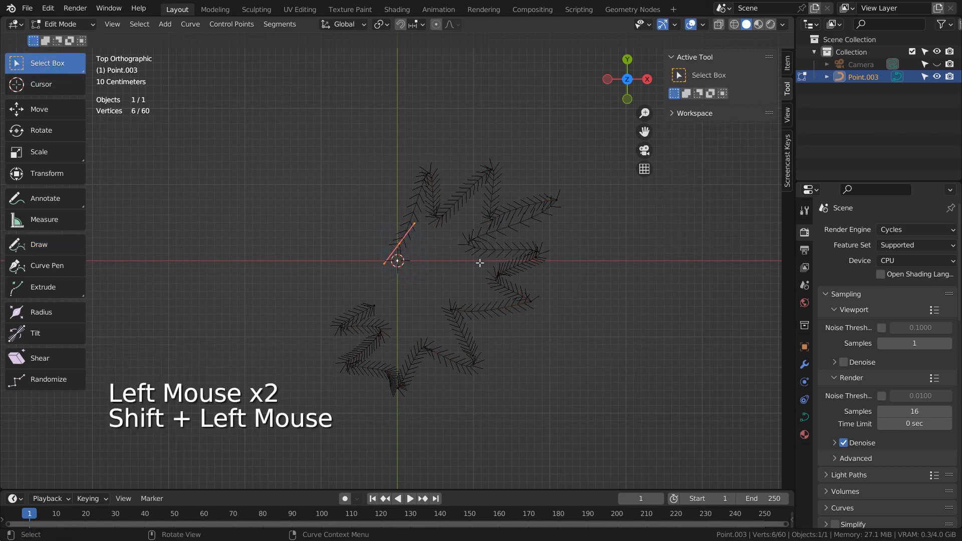
{"action": "key", "text": "f"}
{"action": "left_click", "coordinate": [397, 260]}
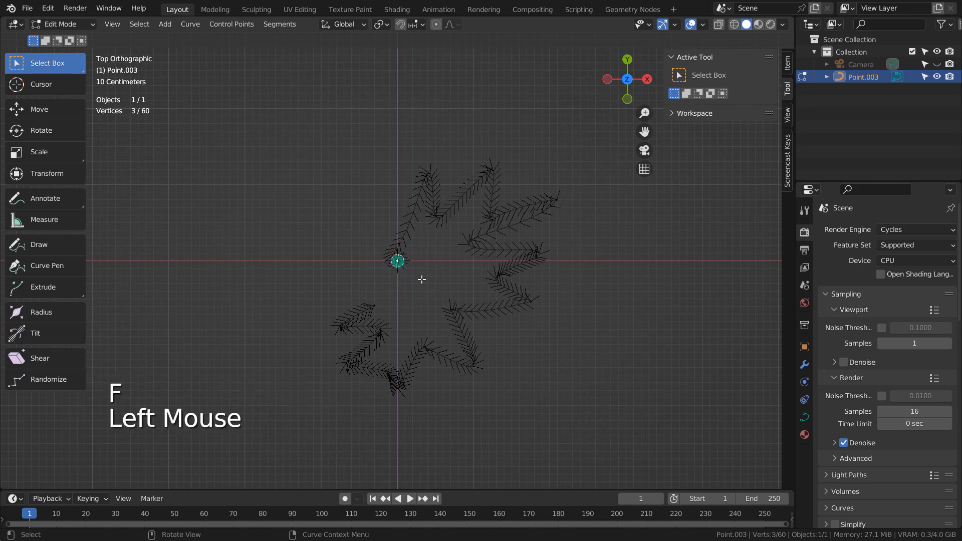
{"action": "left_click", "coordinate": [374, 305], "text": "shift"}
{"action": "key", "text": "f"}
{"action": "key", "text": "Tab"}
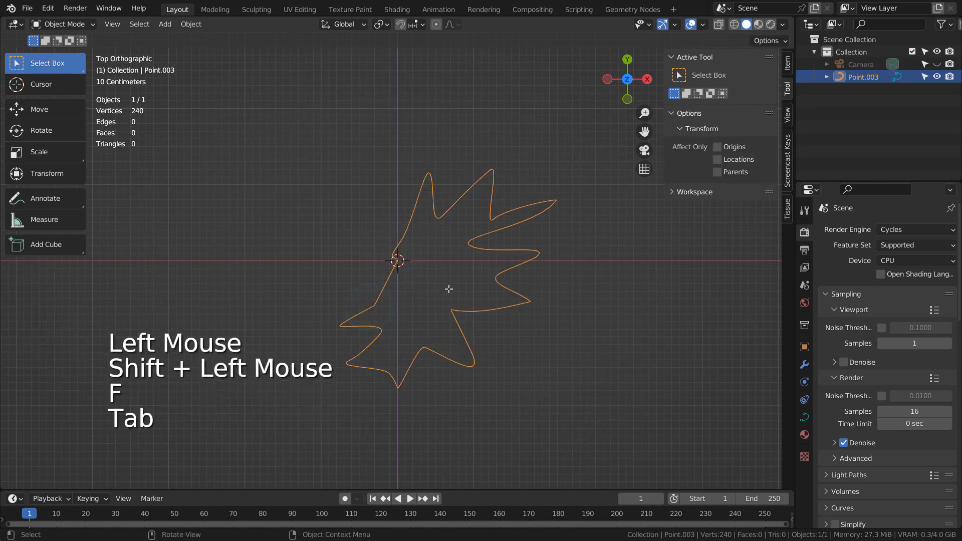
Delete the zigzag curve and add a new Point curve at the origin.
{"action": "key", "text": "x"}
{"action": "left_click", "coordinate": [483, 232]}
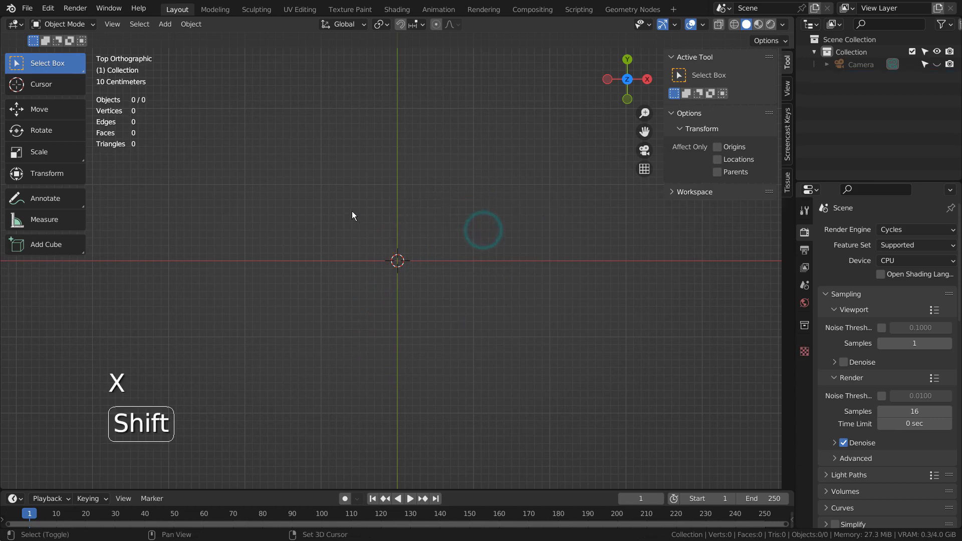
{"action": "key", "text": "shift+a"}
{"action": "mouse_move", "coordinate": [353, 211]}
{"action": "left_click", "coordinate": [418, 371]}
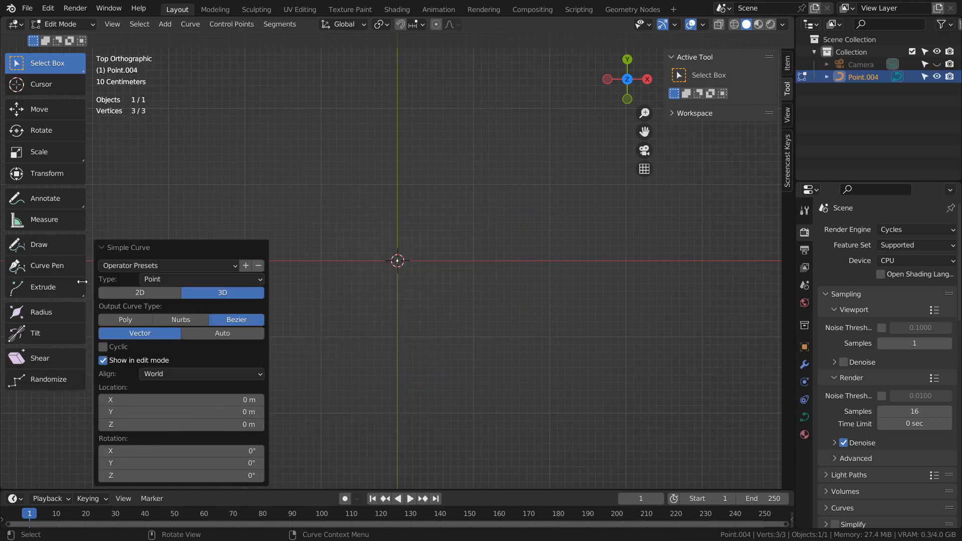
Extend the point with the Curve Pen by twelve straight-segment points forming an irregular outline around the origin.
{"action": "left_click", "coordinate": [47, 266]}
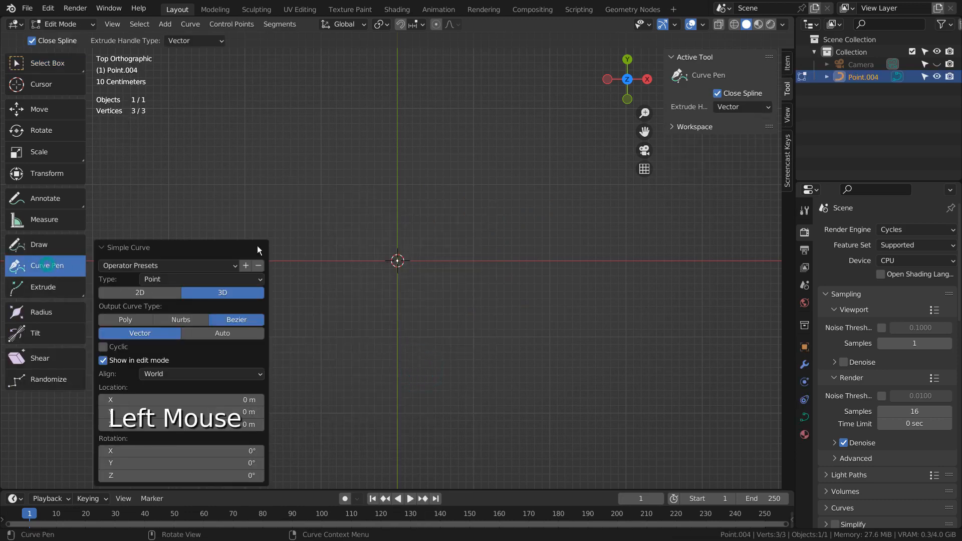
{"action": "left_click", "coordinate": [431, 207]}
{"action": "left_click", "coordinate": [459, 235]}
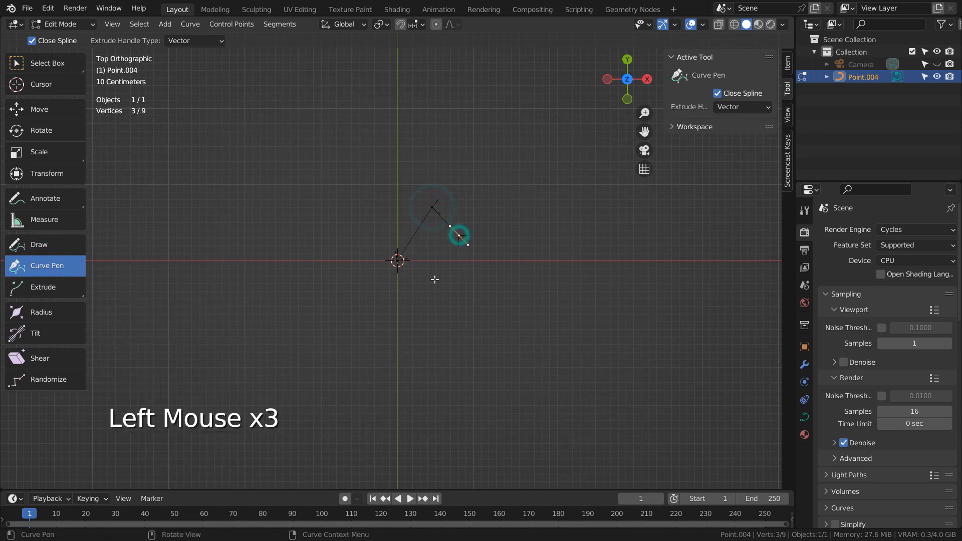
{"action": "left_click", "coordinate": [435, 279]}
{"action": "left_click", "coordinate": [534, 266]}
{"action": "left_click", "coordinate": [527, 314]}
{"action": "left_click", "coordinate": [432, 328]}
{"action": "left_click", "coordinate": [472, 400]}
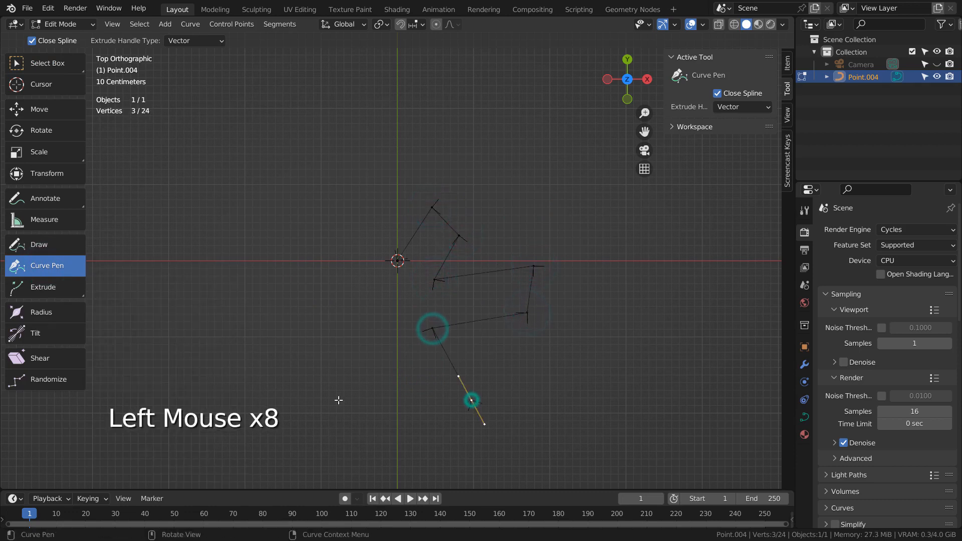
{"action": "left_click", "coordinate": [339, 400]}
{"action": "left_click", "coordinate": [323, 324]}
{"action": "left_click", "coordinate": [333, 257]}
{"action": "left_click", "coordinate": [301, 165]}
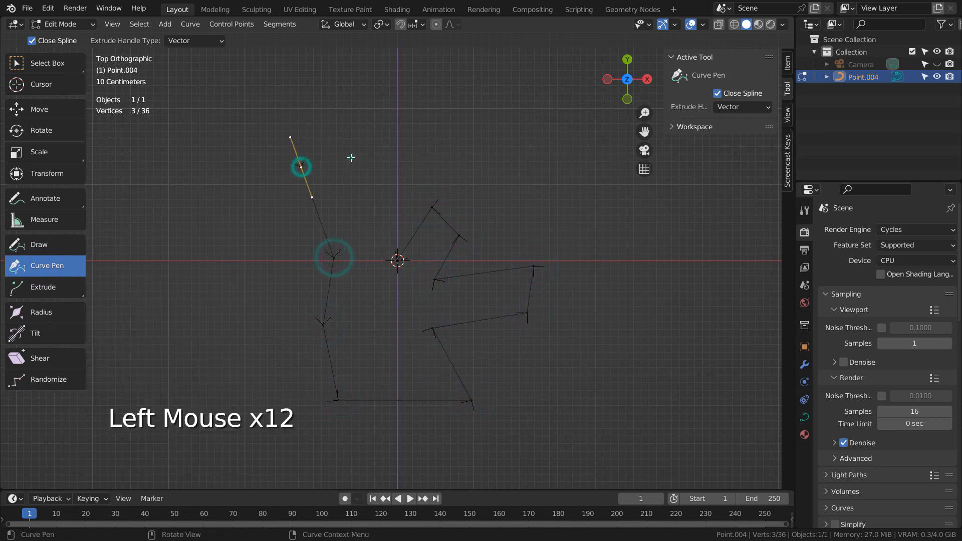
{"action": "left_click", "coordinate": [351, 158]}
Close the outline by connecting its last point to the origin point, and return to Object Mode.
{"action": "left_click", "coordinate": [396, 260], "text": "shift"}
{"action": "key", "text": "f"}
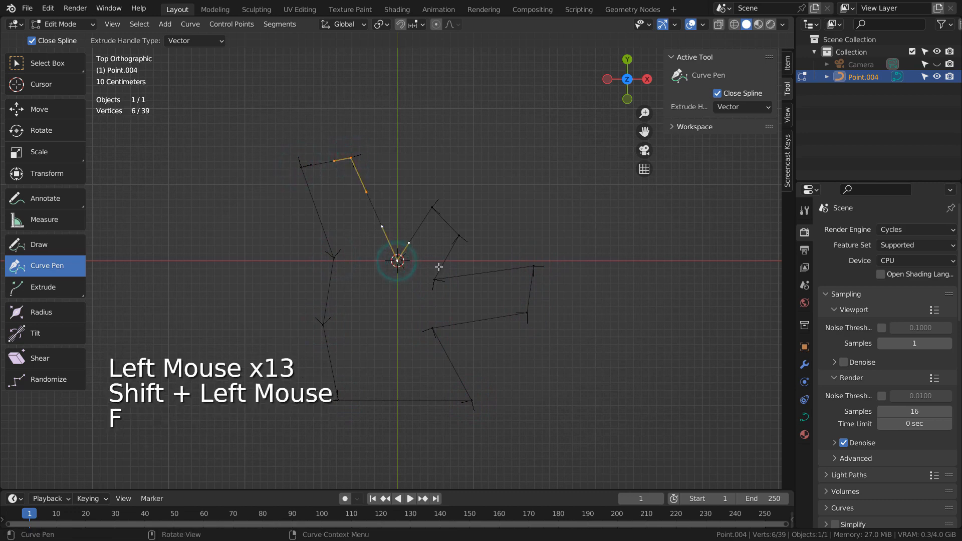
{"action": "key", "text": "Tab"}
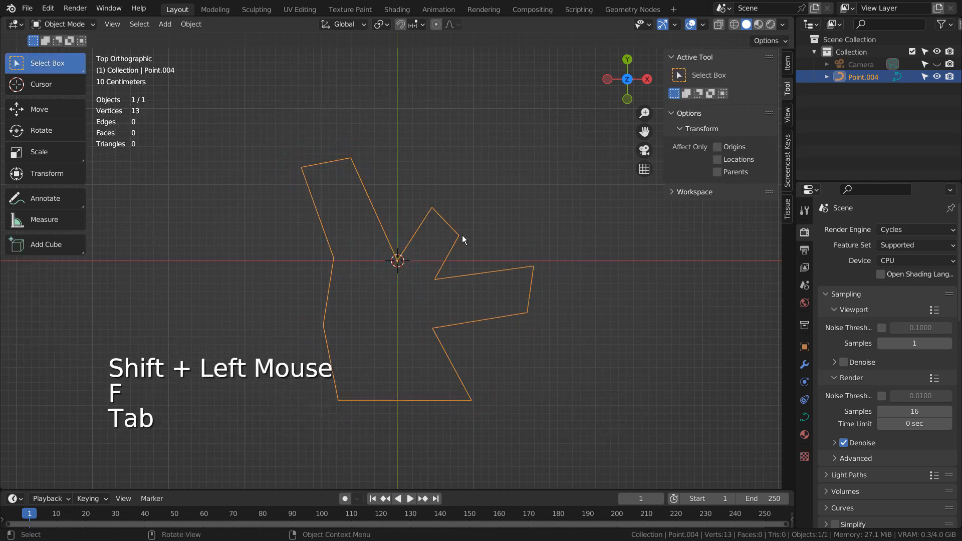
Set the handle type of all the outline's control points to Automatic and return to Object Mode.
{"action": "key", "text": "a"}
{"action": "key", "text": "Tab"}
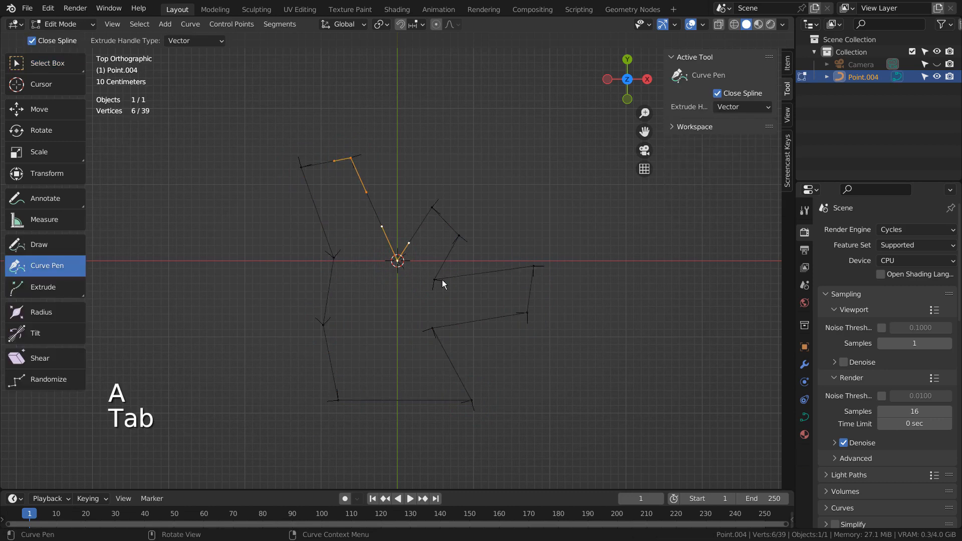
{"action": "key", "text": "a"}
{"action": "key", "text": "v"}
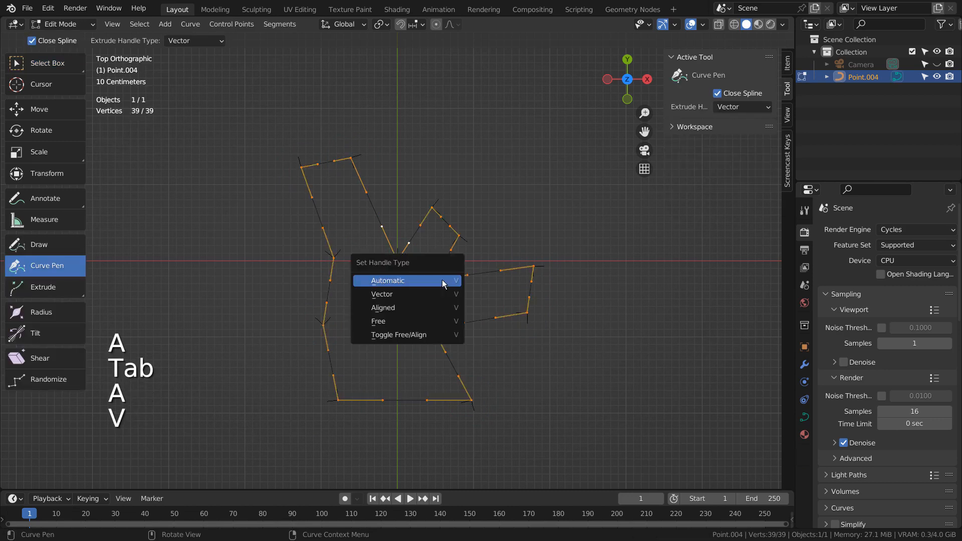
{"action": "left_click", "coordinate": [442, 281]}
{"action": "key", "text": "Tab"}
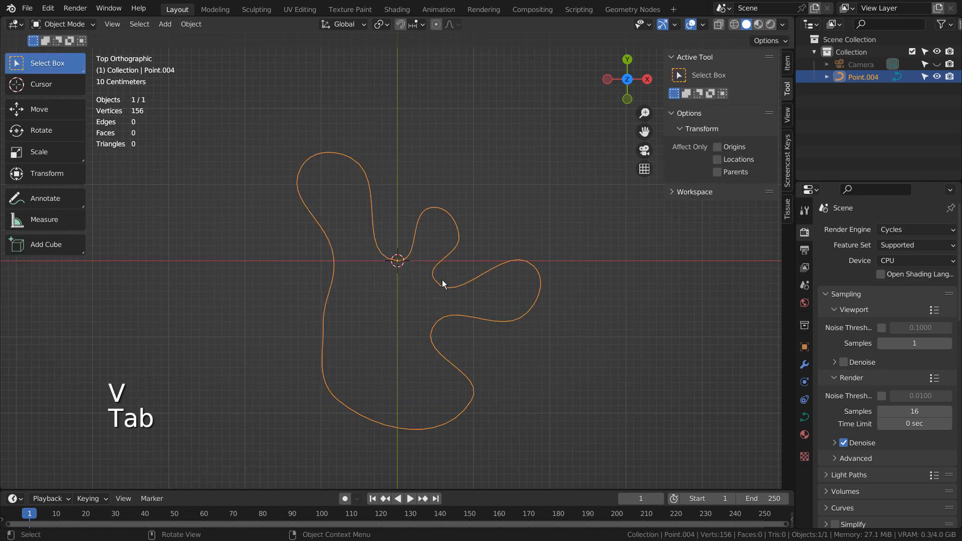
Delete the smoothed outline and add another Point curve at the origin.
{"action": "key", "text": "x"}
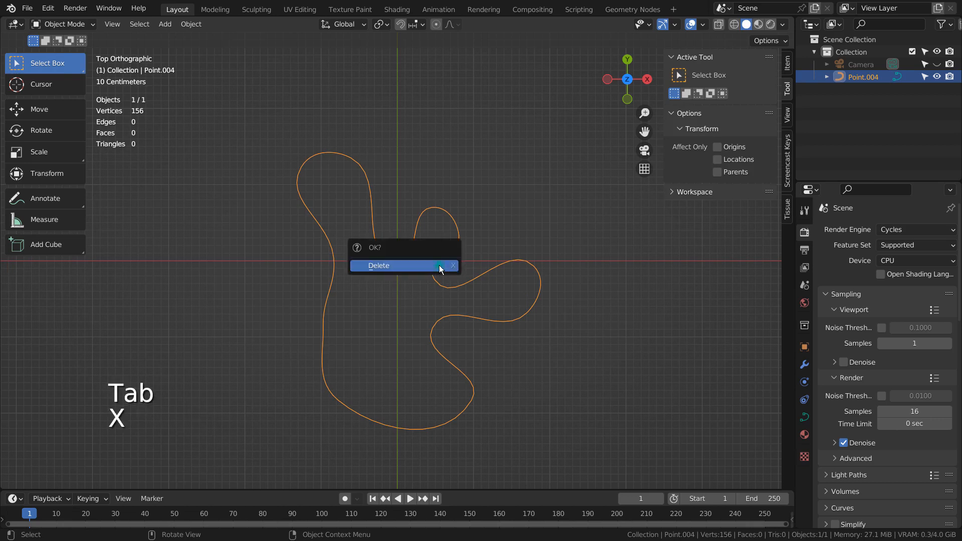
{"action": "left_click", "coordinate": [439, 265]}
{"action": "key", "text": "shift+a"}
{"action": "mouse_move", "coordinate": [398, 230]}
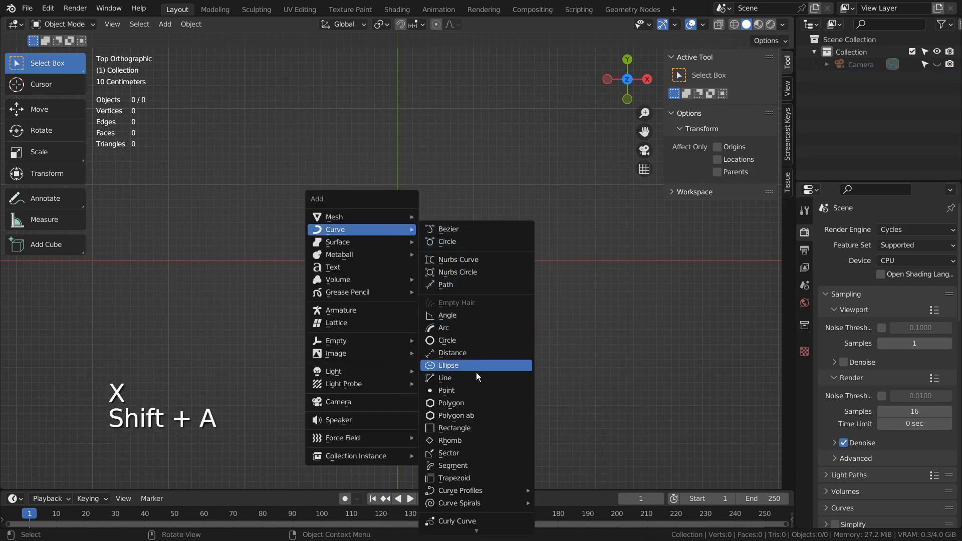
{"action": "left_click", "coordinate": [473, 394]}
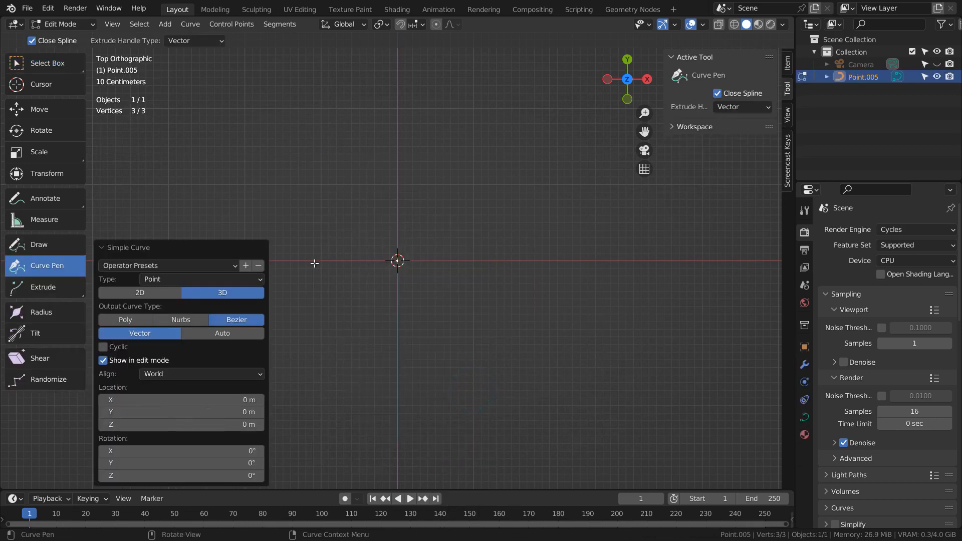
Extend the point into a chain of four connected straight segments with the Extrude tool.
{"action": "left_click", "coordinate": [72, 284]}
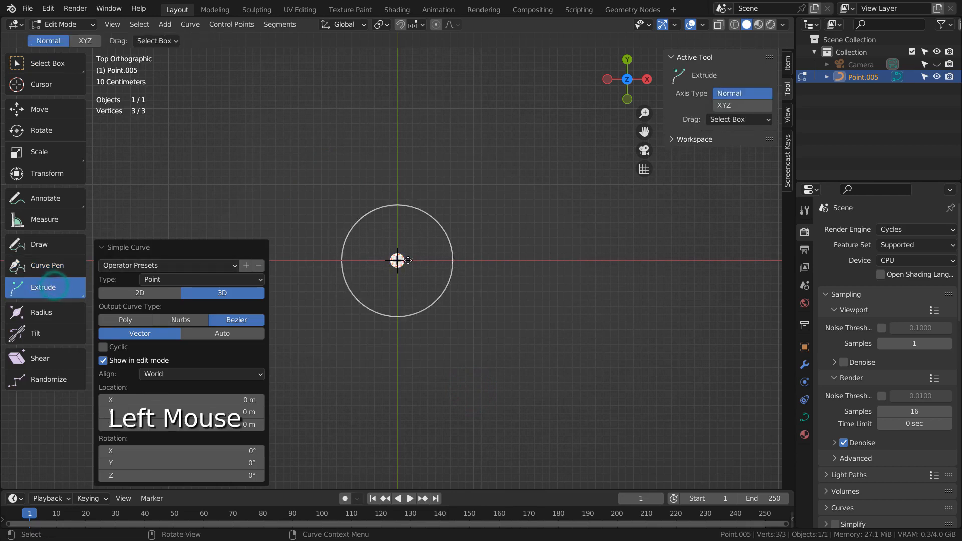
{"action": "left_click", "coordinate": [398, 261]}
{"action": "left_click_drag", "start_coordinate": [397, 261], "coordinate": [403, 170]}
{"action": "left_click_drag", "start_coordinate": [400, 238], "coordinate": [564, 176]}
{"action": "left_click_drag", "start_coordinate": [556, 172], "coordinate": [398, 133]}
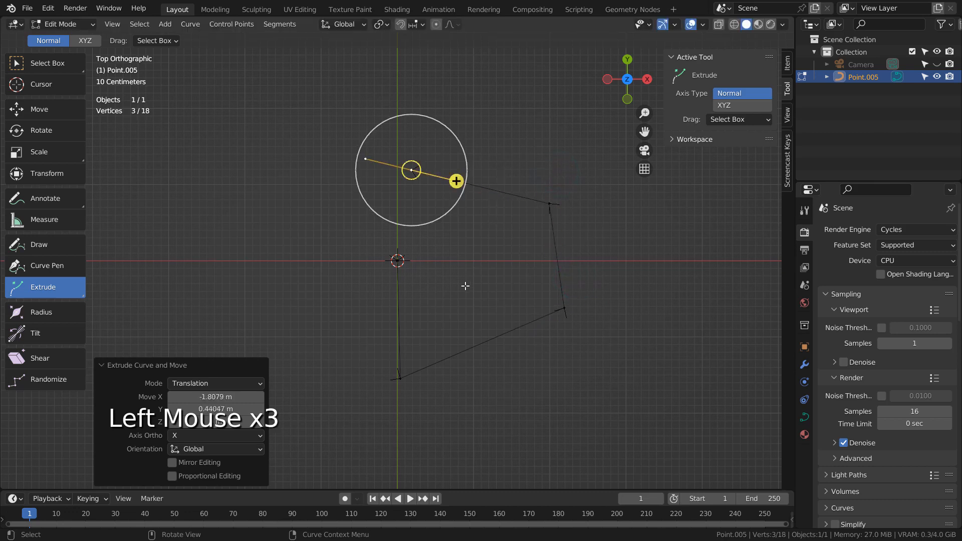
Delete the extruded chain in Object Mode and add a fresh Point curve at the origin.
{"action": "key", "text": "Tab"}
{"action": "key", "text": "x"}
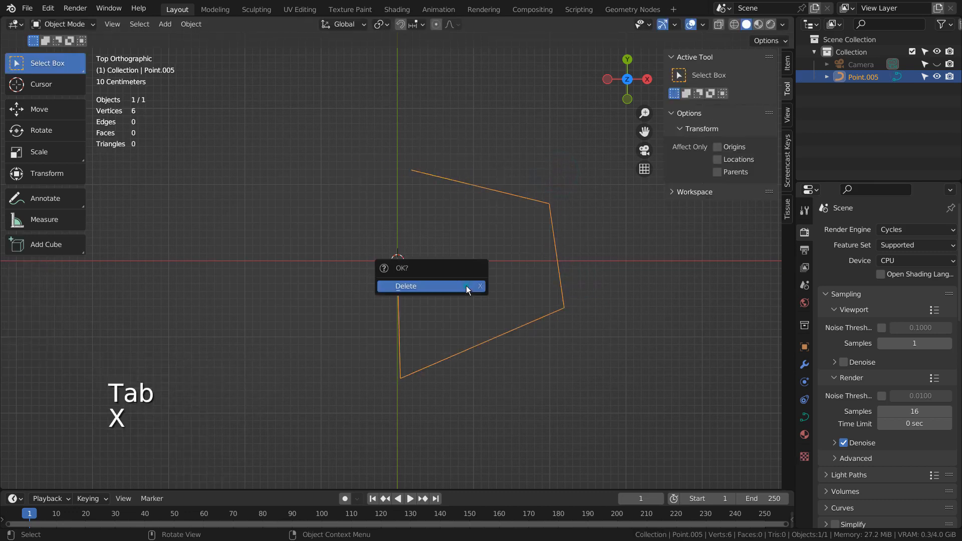
{"action": "left_click", "coordinate": [466, 285]}
{"action": "key", "text": "shift+a"}
{"action": "mouse_move", "coordinate": [417, 256]}
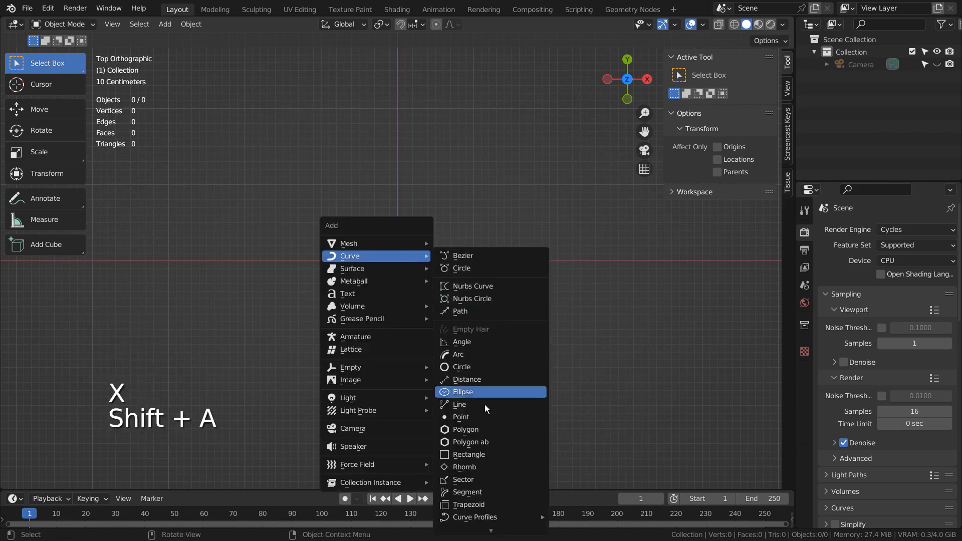
{"action": "left_click", "coordinate": [460, 416]}
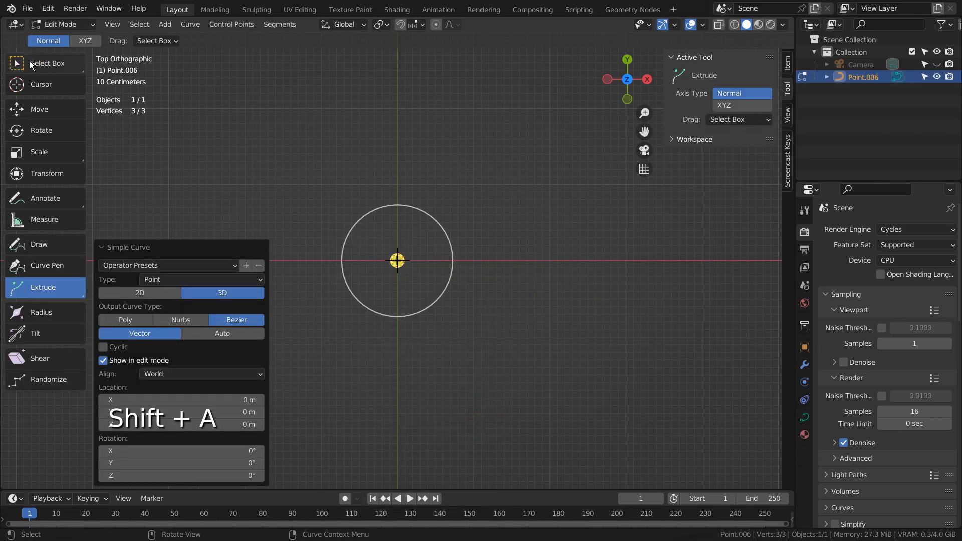
Extrude the point into three connected segments, select all control points and activate the Select Box tool.
{"action": "left_click", "coordinate": [31, 64]}
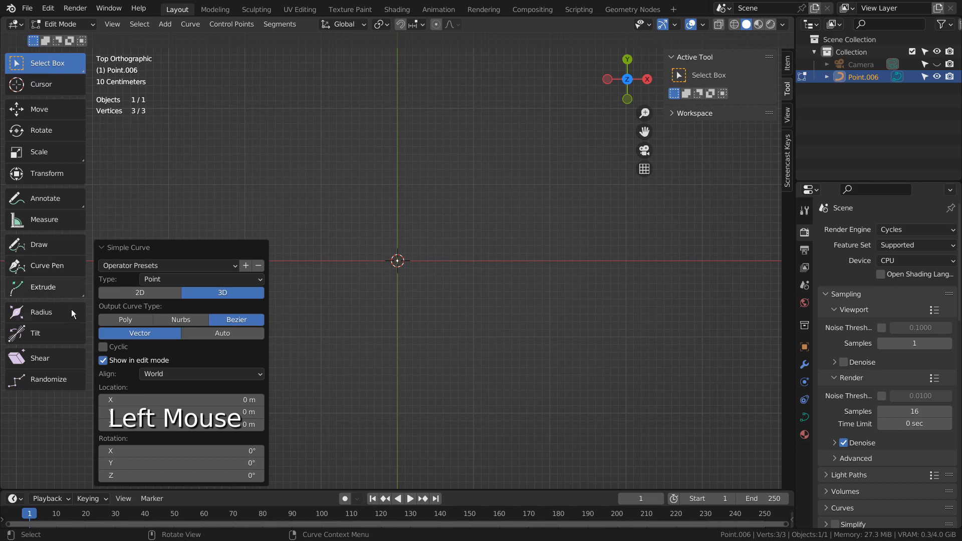
{"action": "left_click", "coordinate": [35, 314]}
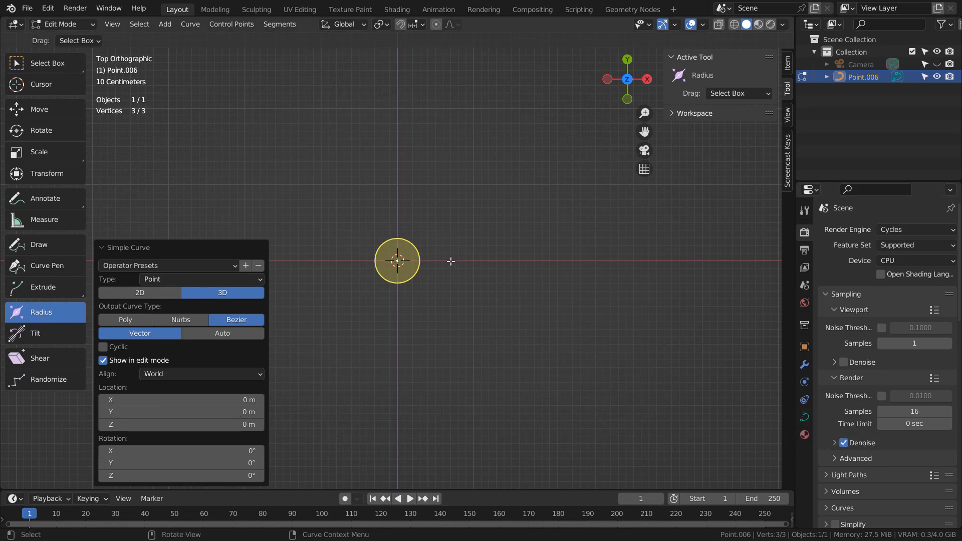
{"action": "key", "text": "e"}
{"action": "left_click", "coordinate": [487, 150]}
{"action": "key", "text": "e"}
{"action": "left_click", "coordinate": [529, 211]}
{"action": "key", "text": "e"}
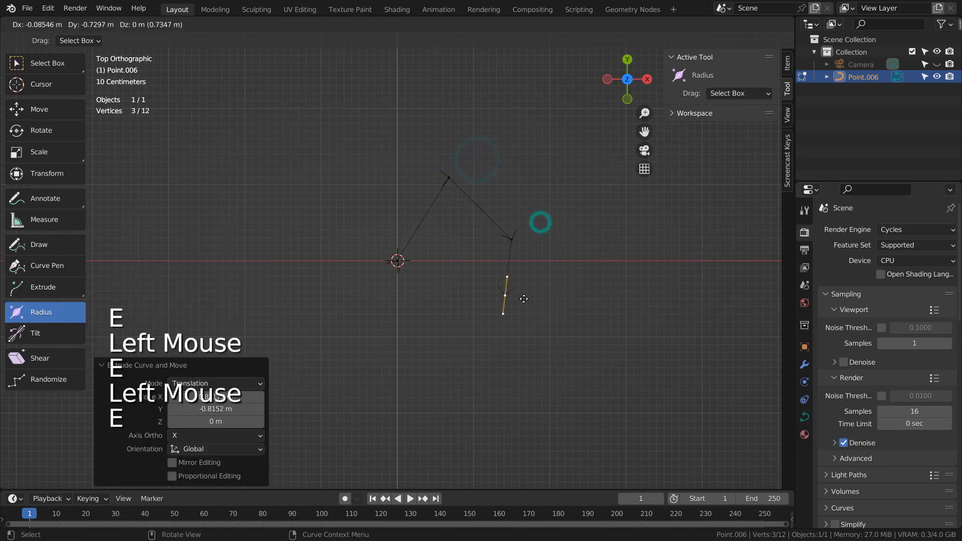
{"action": "left_click", "coordinate": [495, 358]}
{"action": "key", "text": "a"}
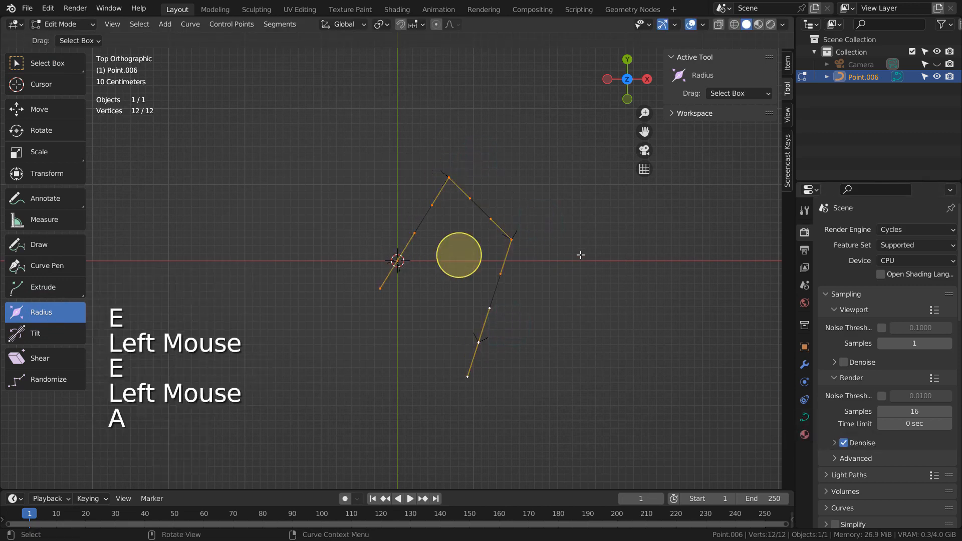
{"action": "left_click", "coordinate": [47, 62]}
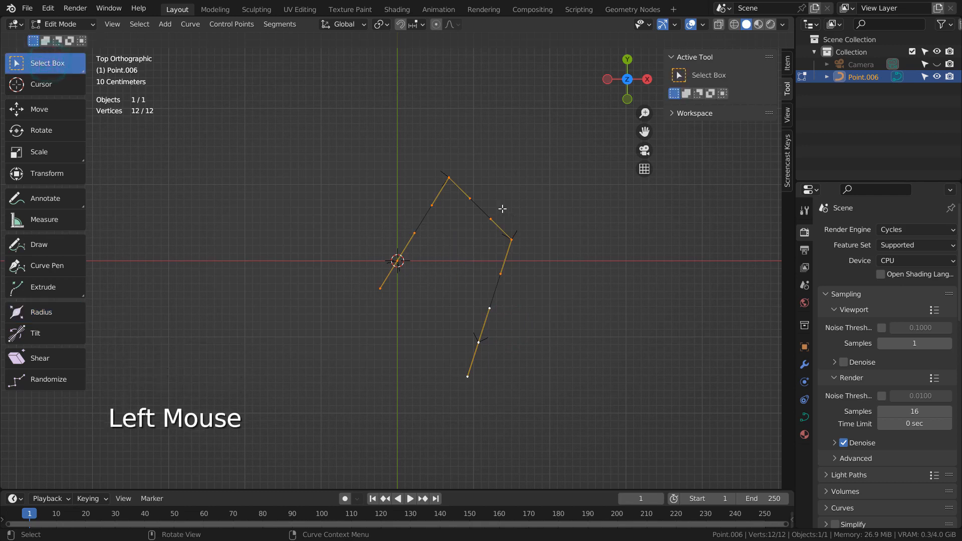
Try enlarging the radius of all control points with Shrink/Fatten, and undo the change.
{"action": "key", "text": "alt+s"}
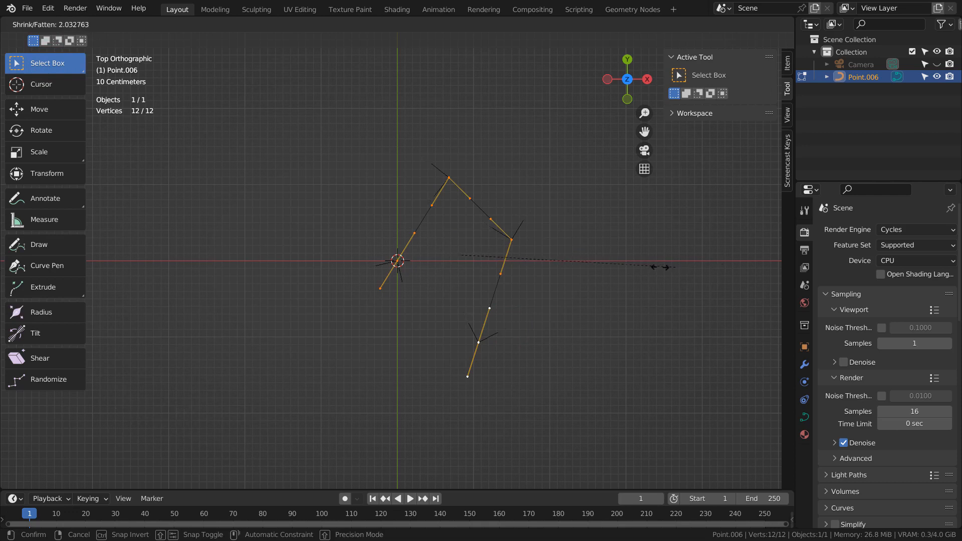
{"action": "left_click", "coordinate": [622, 273]}
{"action": "key", "text": "ctrl+z"}
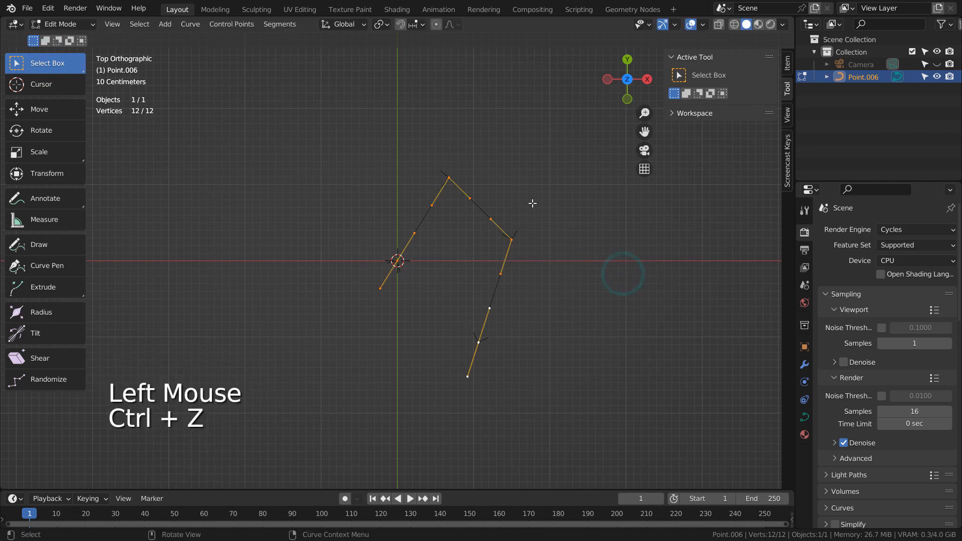
Set the curve's round bevel depth to 0.14 m to turn it into a tube.
{"action": "left_click", "coordinate": [804, 418]}
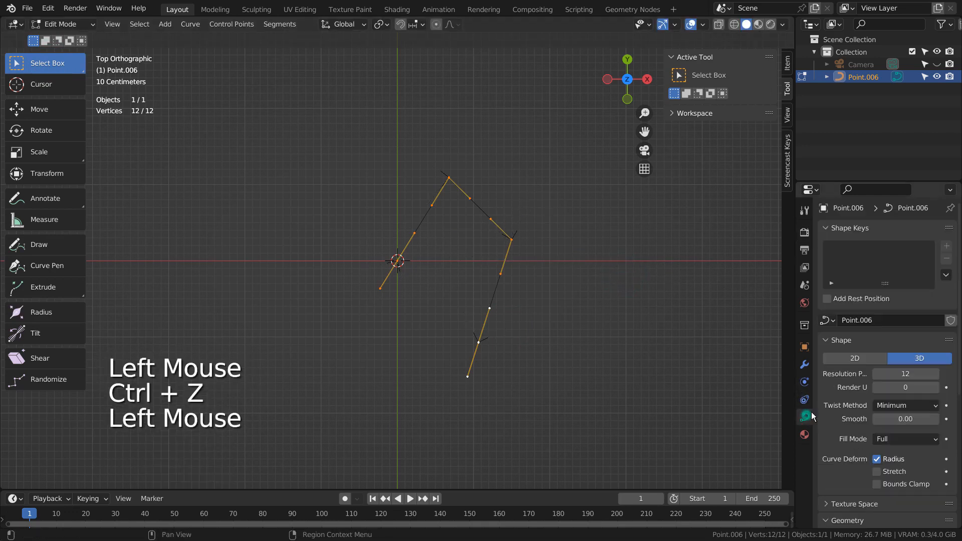
{"action": "scroll", "coordinate": [871, 402], "scroll_direction": "down", "scroll_amount": 2}
{"action": "scroll", "coordinate": [902, 427], "scroll_direction": "down", "scroll_amount": 2}
{"action": "left_click_drag", "start_coordinate": [902, 424], "coordinate": [927, 424]}
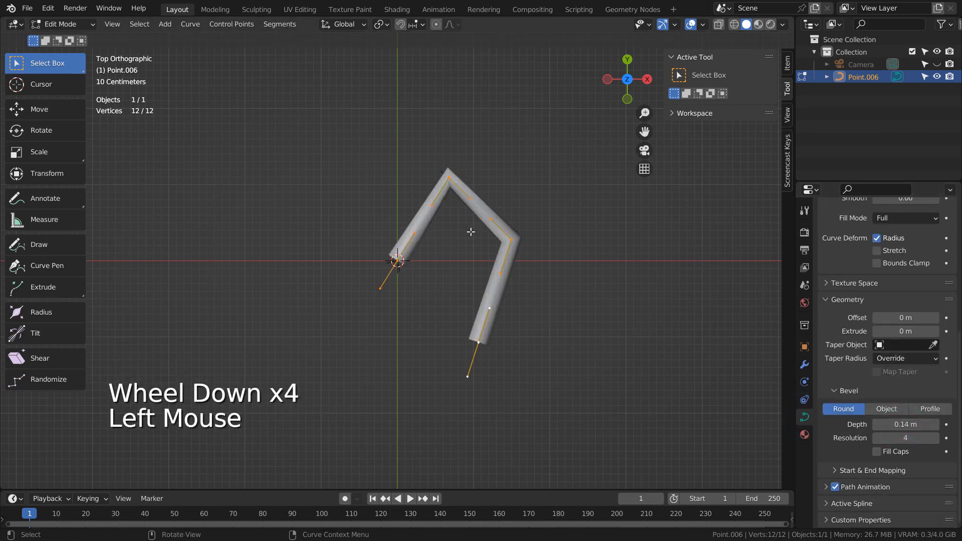
Try thickening the beveled tube with Shrink/Fatten and again with the Radius tool, undoing each change.
{"action": "key", "text": "alt+s"}
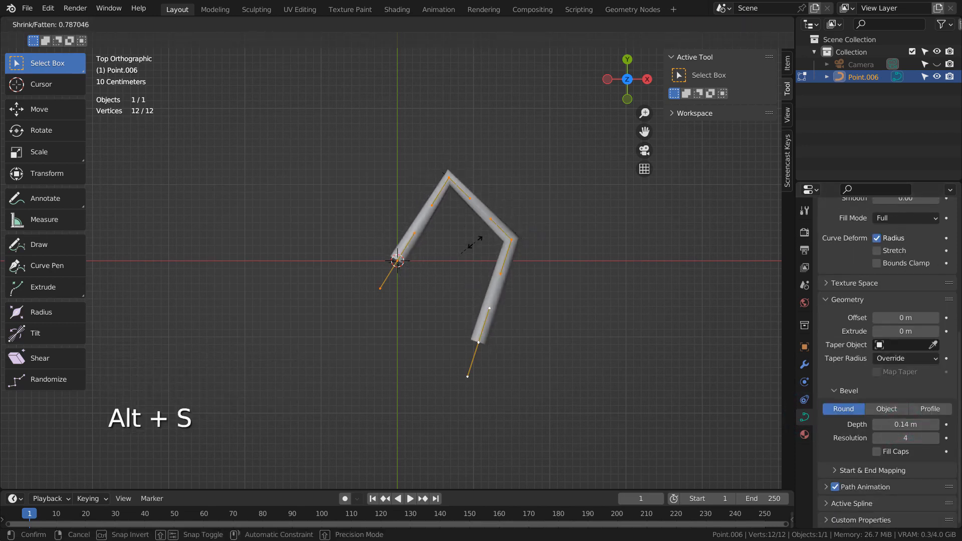
{"action": "left_click", "coordinate": [524, 257]}
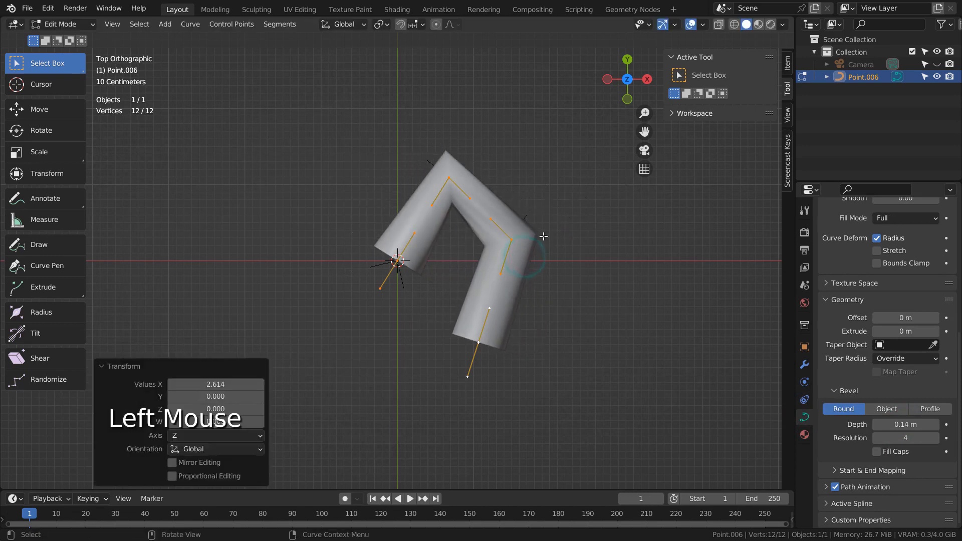
{"action": "key", "text": "ctrl+z"}
{"action": "left_click", "coordinate": [49, 316]}
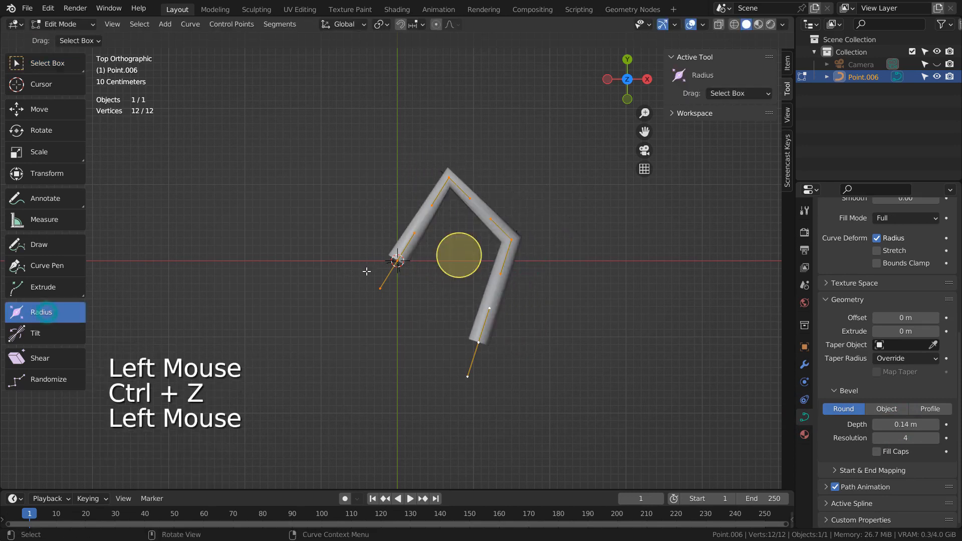
{"action": "left_click_drag", "start_coordinate": [460, 257], "coordinate": [539, 264]}
{"action": "key", "text": "ctrl+z"}
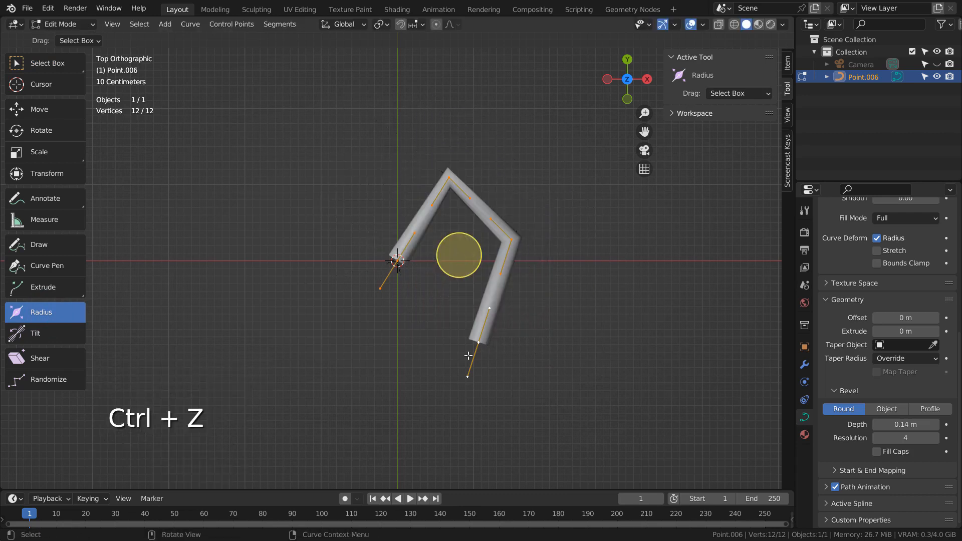
Select only the tube's starting control point at the origin, try twisting it with the Tilt tool, and undo the last tilt.
{"action": "left_click", "coordinate": [398, 262]}
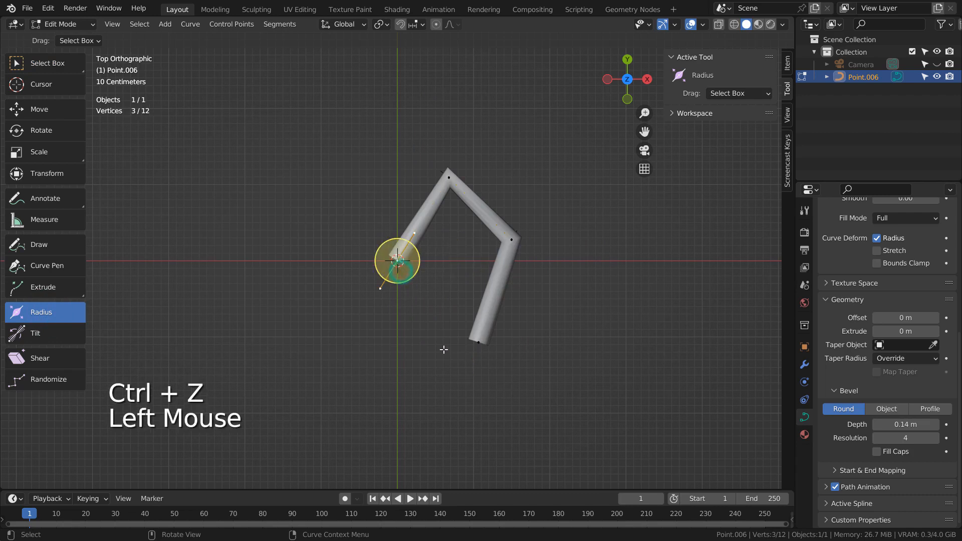
{"action": "middle_click_drag", "start_coordinate": [440, 347], "coordinate": [301, 321]}
{"action": "left_click", "coordinate": [81, 328]}
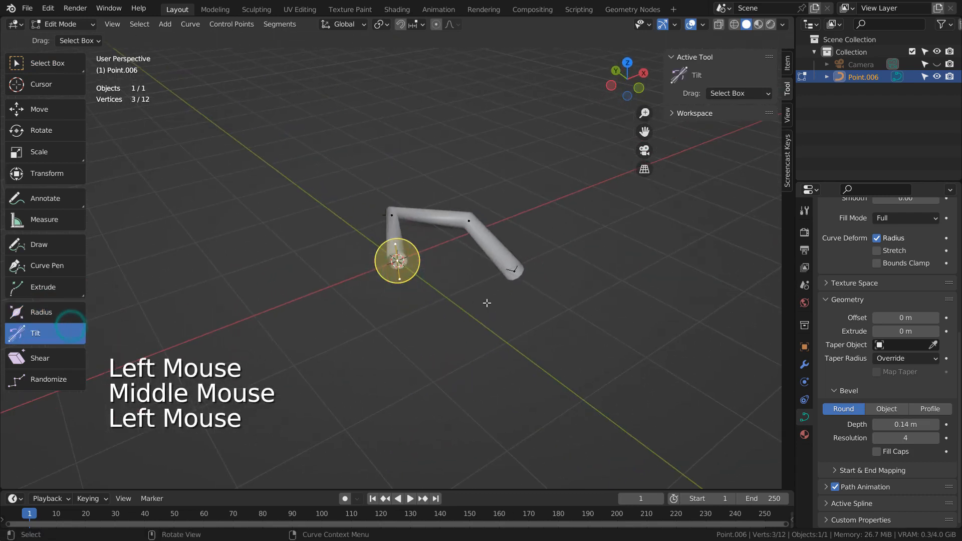
{"action": "middle_click_drag", "start_coordinate": [487, 302], "coordinate": [463, 268]}
{"action": "left_click_drag", "start_coordinate": [404, 261], "coordinate": [523, 345]}
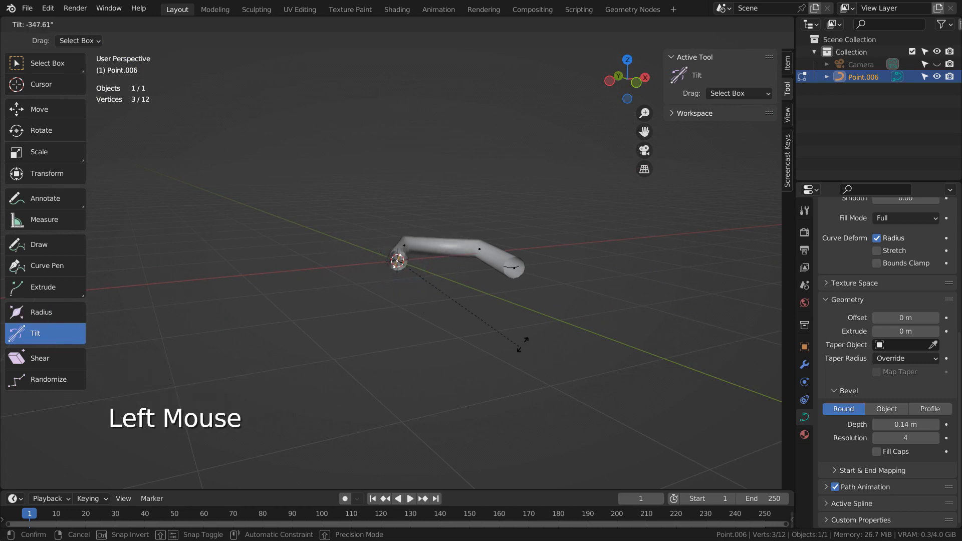
{"action": "left_click_drag", "start_coordinate": [546, 276], "coordinate": [446, 267]}
{"action": "key", "text": "ctrl+z"}
Try tilting the starting control point once more in a close-up view, and undo that tilt.
{"action": "scroll", "coordinate": [450, 234], "scroll_direction": "up", "scroll_amount": 5}
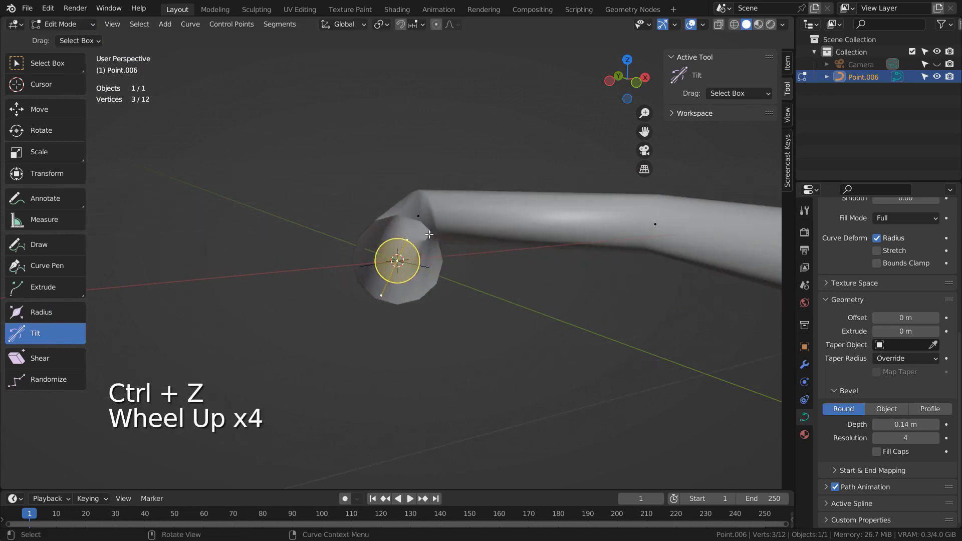
{"action": "middle_click_drag", "start_coordinate": [450, 234], "coordinate": [413, 300], "text": "shift"}
{"action": "left_click_drag", "start_coordinate": [381, 346], "coordinate": [448, 303]}
{"action": "key", "text": "ctrl+z"}
{"action": "scroll", "coordinate": [449, 303], "scroll_direction": "down", "scroll_amount": 4}
{"action": "middle_click_drag", "start_coordinate": [494, 286], "coordinate": [438, 309]}
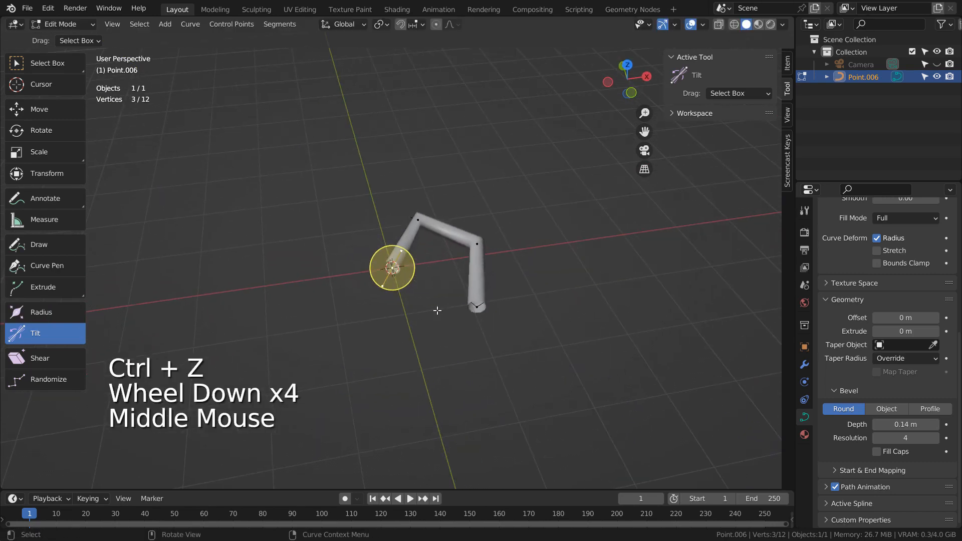
Select all control points, try skewing the tube with the Shear tool, and undo the shear.
{"action": "key", "text": "Tab"}
{"action": "key", "text": "Tab"}
{"action": "key", "text": "a"}
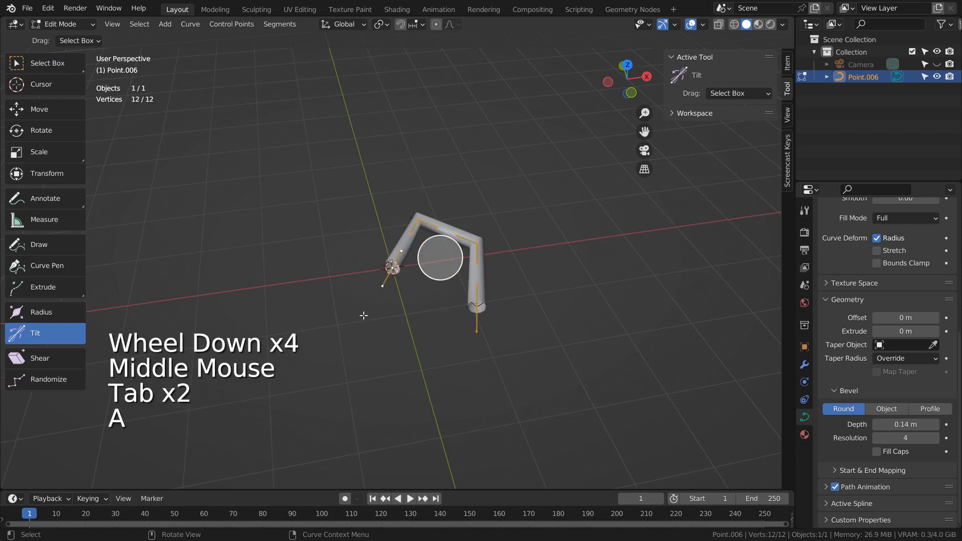
{"action": "left_click", "coordinate": [37, 367]}
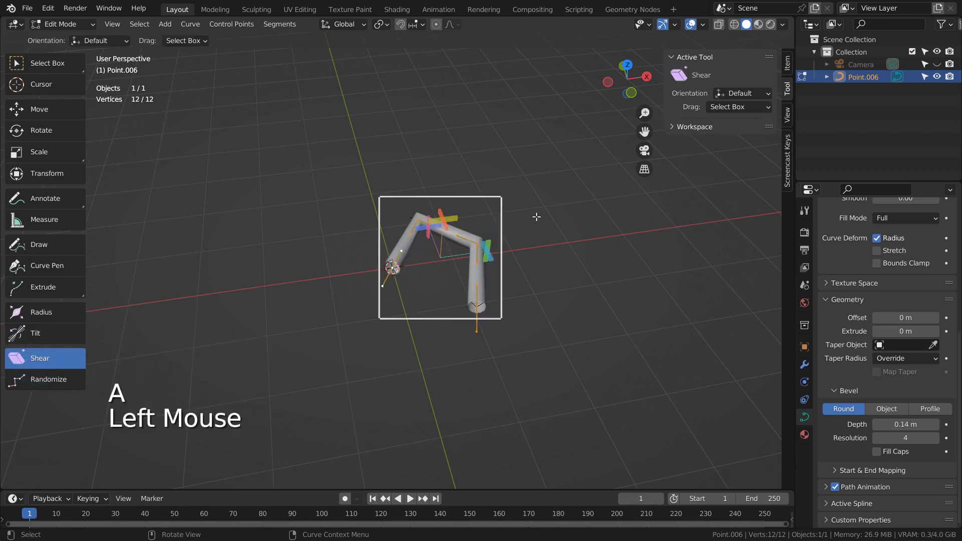
{"action": "mouse_move", "coordinate": [485, 222]}
{"action": "middle_mouse_down"}
{"action": "mouse_move", "coordinate": [514, 258]}
{"action": "mouse_move", "coordinate": [497, 216]}
{"action": "middle_mouse_up"}
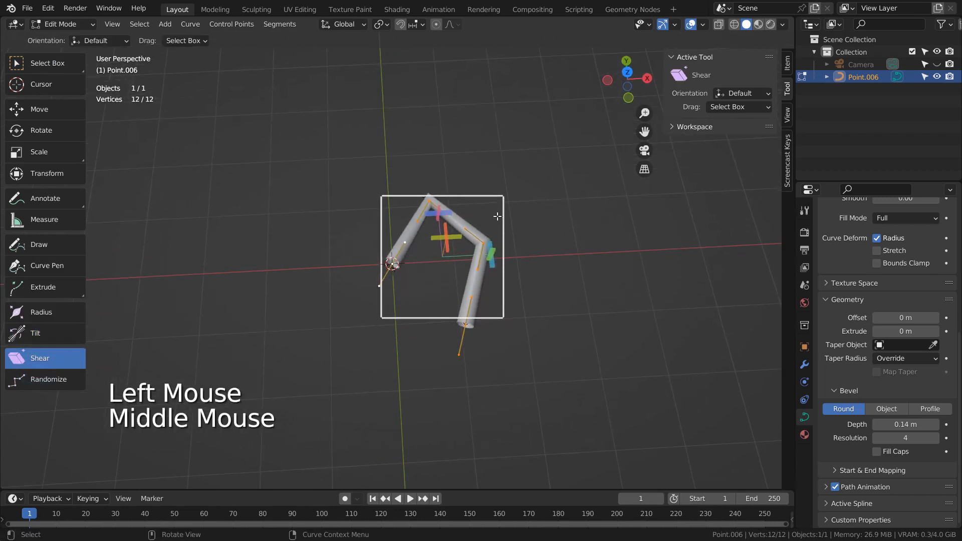
{"action": "double_click", "coordinate": [493, 253]}
{"action": "mouse_move", "coordinate": [492, 228]}
{"action": "left_mouse_down"}
{"action": "mouse_move", "coordinate": [507, 222]}
{"action": "mouse_move", "coordinate": [501, 238]}
{"action": "left_mouse_up"}
{"action": "key", "text": "ctrl+z"}
Shear all control points by about 0.308 with orthogonal axis X and by about 0.120 with orthogonal axis Y.
{"action": "left_click", "coordinate": [478, 285]}
{"action": "left_click", "coordinate": [521, 264]}
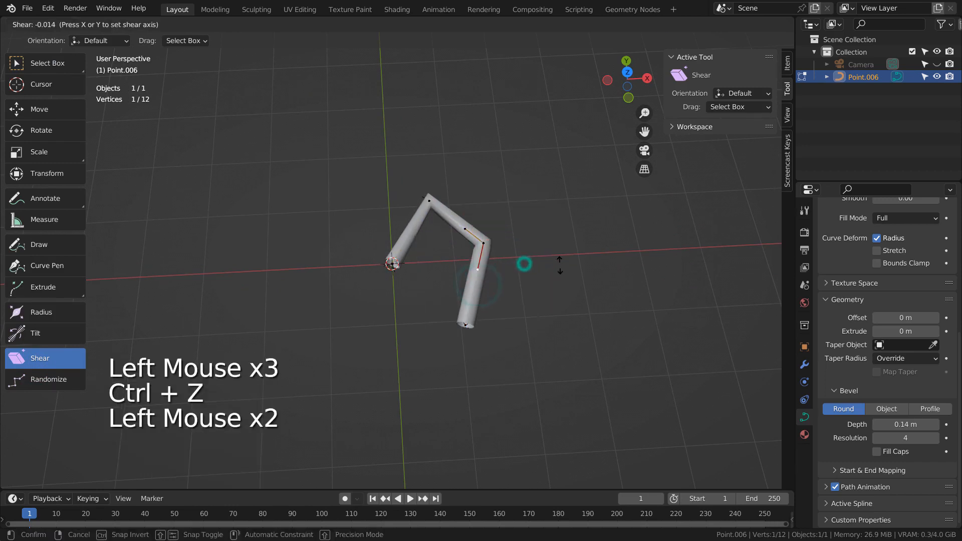
{"action": "key", "text": "a"}
{"action": "left_click", "coordinate": [488, 260]}
{"action": "left_click_drag", "start_coordinate": [489, 260], "coordinate": [340, 256]}
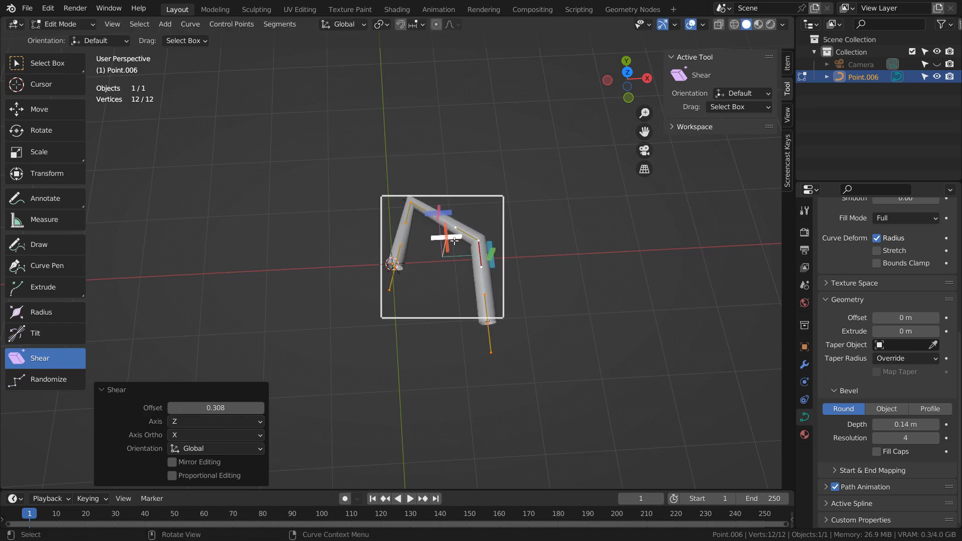
{"action": "left_click_drag", "start_coordinate": [449, 243], "coordinate": [452, 306]}
{"action": "left_click_drag", "start_coordinate": [483, 353], "coordinate": [544, 348]}
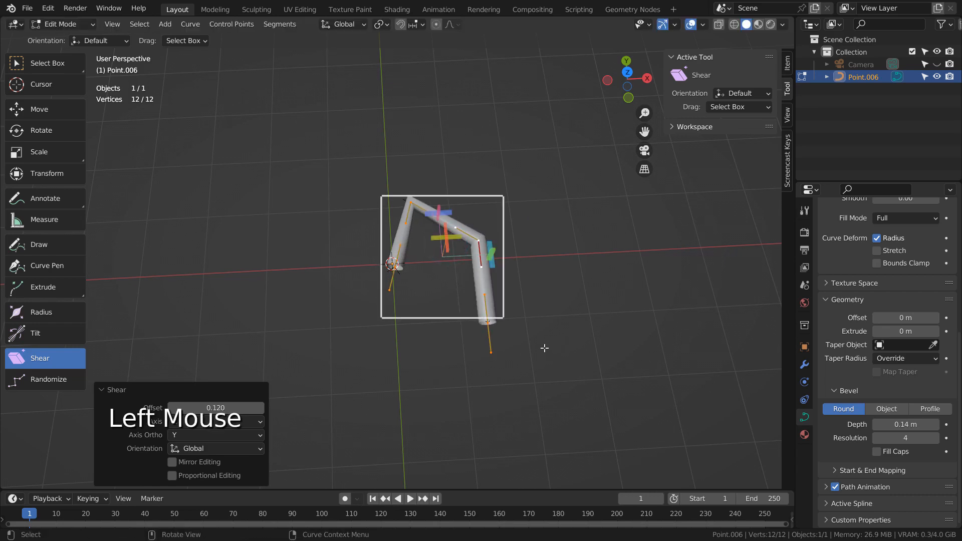
Randomize the positions of all control points by an amount of about -0.353 m.
{"action": "left_click", "coordinate": [69, 379]}
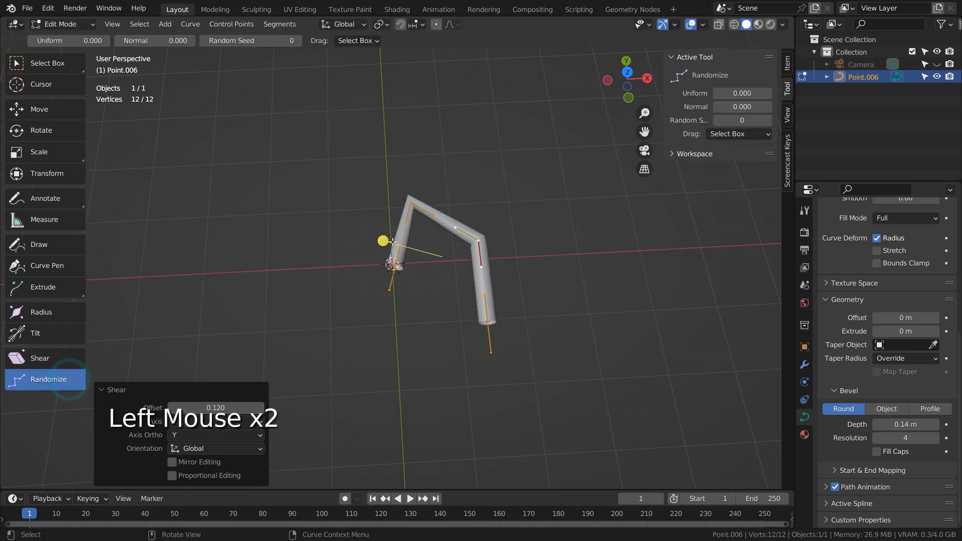
{"action": "mouse_move", "coordinate": [383, 241]}
{"action": "left_mouse_down"}
{"action": "mouse_move", "coordinate": [421, 195]}
{"action": "mouse_move", "coordinate": [421, 259]}
{"action": "mouse_move", "coordinate": [489, 279]}
{"action": "mouse_move", "coordinate": [422, 281]}
{"action": "mouse_move", "coordinate": [384, 259]}
{"action": "mouse_move", "coordinate": [373, 192]}
{"action": "mouse_move", "coordinate": [393, 223]}
{"action": "mouse_move", "coordinate": [378, 207]}
{"action": "mouse_move", "coordinate": [383, 240]}
{"action": "left_mouse_up"}
{"action": "middle_click_drag", "start_coordinate": [383, 239], "coordinate": [521, 259]}
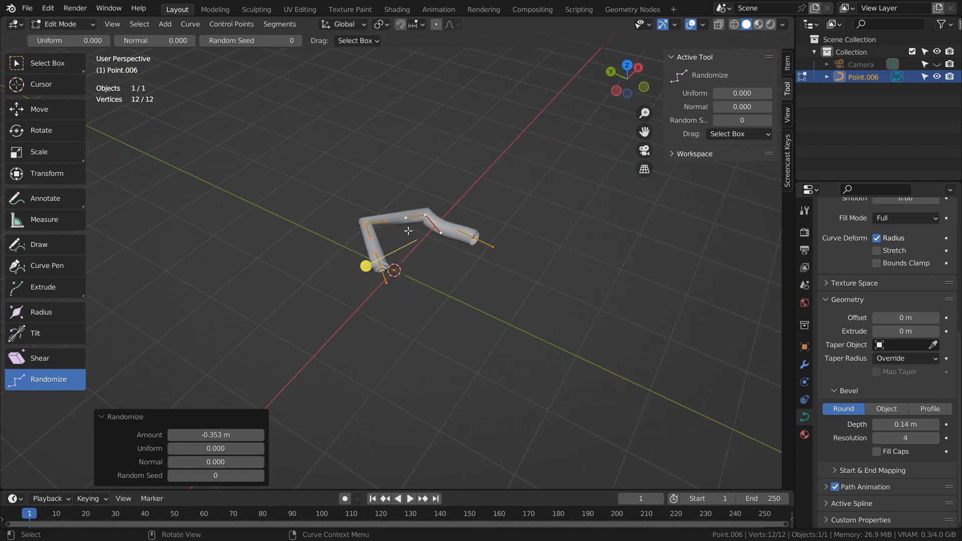
Delete the tube curve in Object Mode and add a new Point curve at the origin.
{"action": "key", "text": "Tab"}
{"action": "key", "text": "x"}
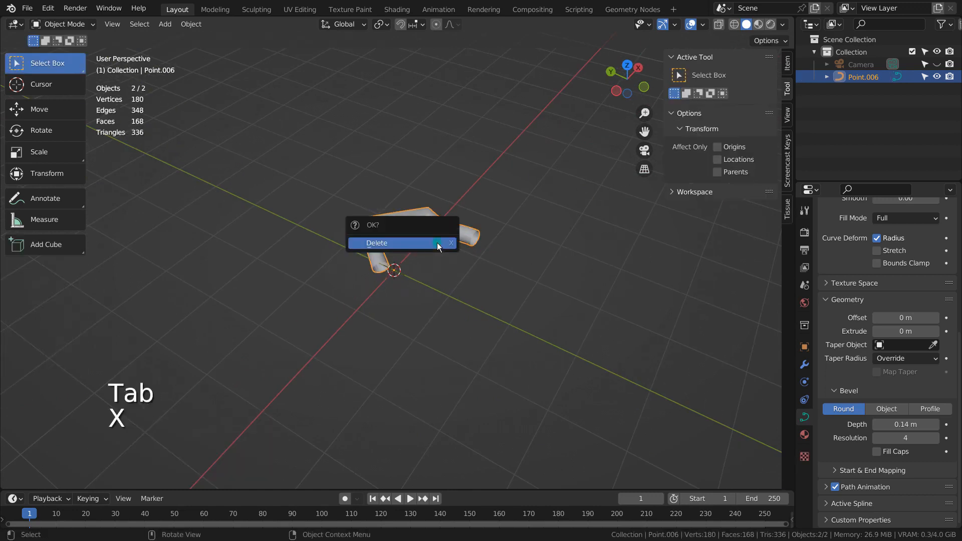
{"action": "left_click", "coordinate": [436, 243]}
{"action": "key", "text": "shift+a"}
{"action": "mouse_move", "coordinate": [397, 239]}
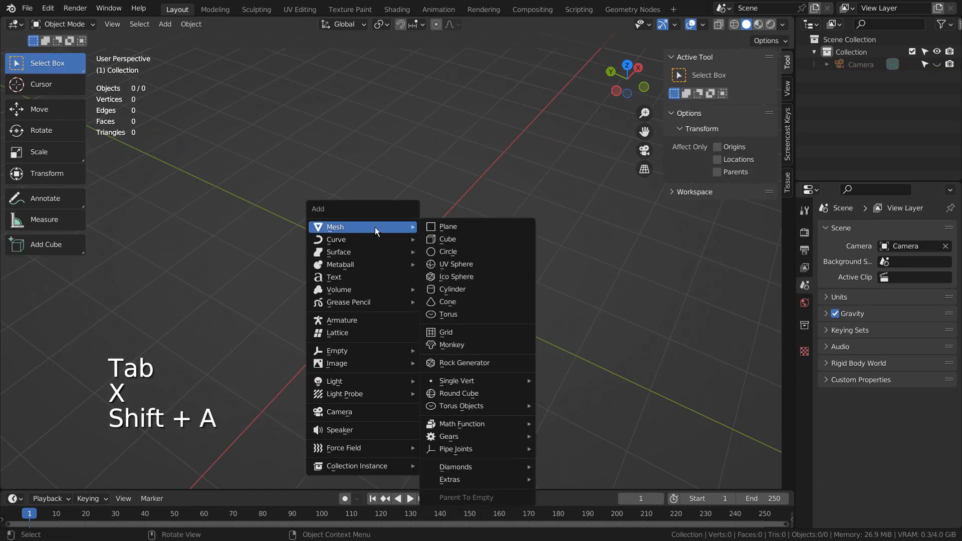
{"action": "left_click", "coordinate": [491, 400]}
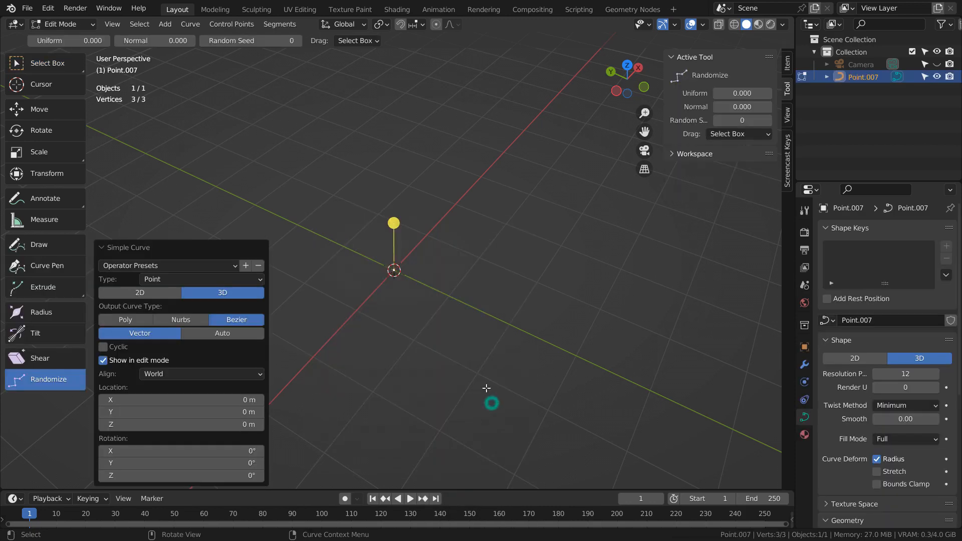
Draw a freehand star-shaped Bezier outline in top view with the Draw tool, starting just above the origin and ending near it.
{"action": "key", "text": "KP_1"}
{"action": "key", "text": "KP_7"}
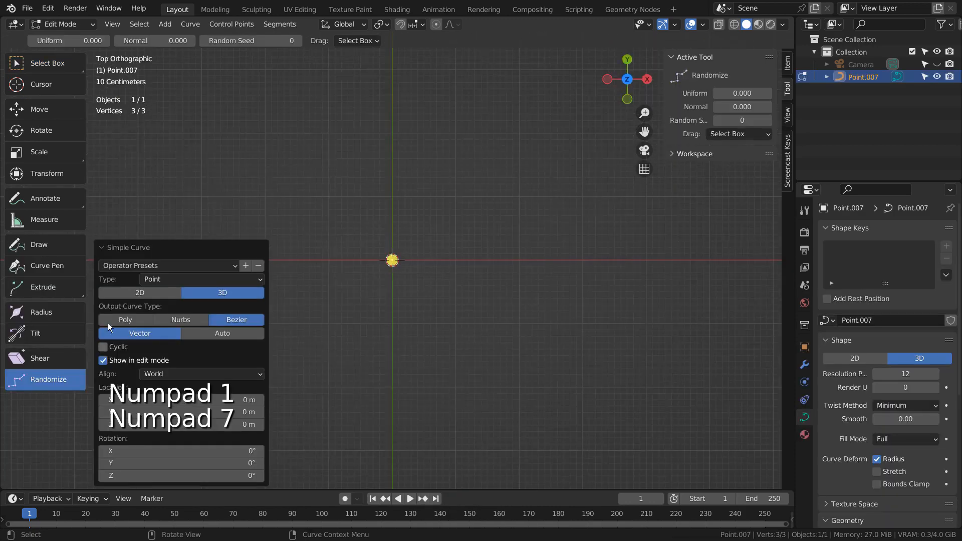
{"action": "left_click", "coordinate": [45, 245]}
{"action": "mouse_move", "coordinate": [393, 230]}
{"action": "left_mouse_down"}
{"action": "mouse_move", "coordinate": [436, 198]}
{"action": "mouse_move", "coordinate": [522, 225]}
{"action": "left_mouse_up"}
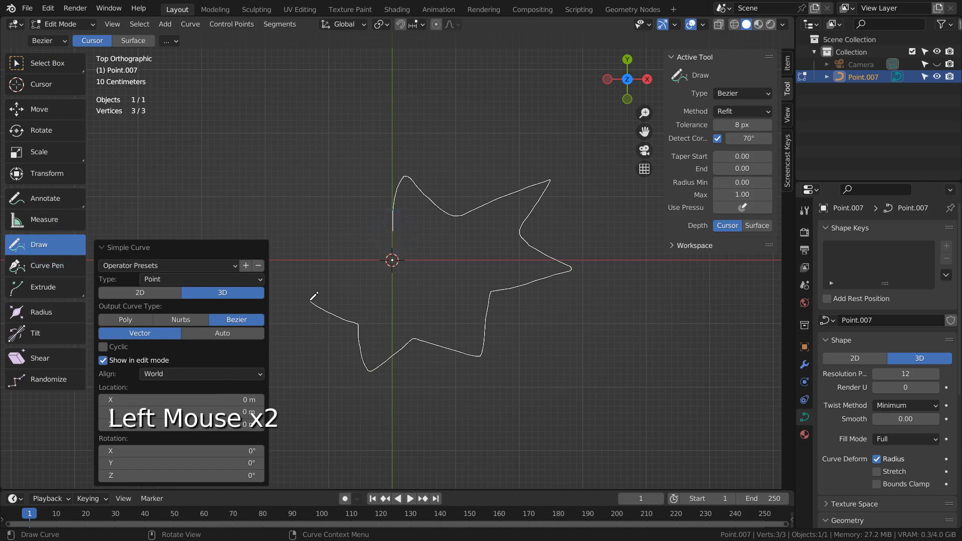
{"action": "mouse_move", "coordinate": [330, 274]}
{"action": "left_mouse_down"}
{"action": "mouse_move", "coordinate": [323, 252]}
{"action": "mouse_move", "coordinate": [391, 257]}
{"action": "left_mouse_up"}
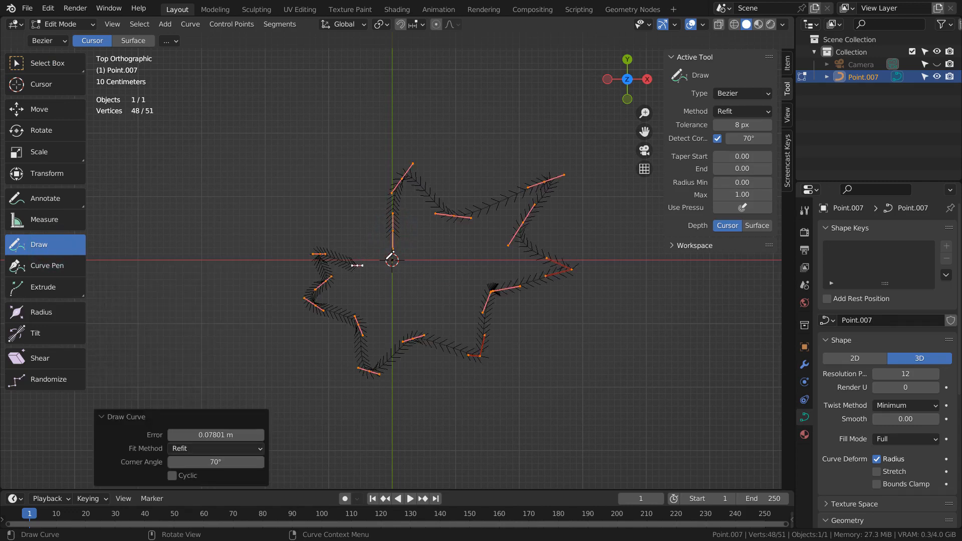
Connect the drawn star's open end to the point at the origin with a new segment.
{"action": "left_click", "coordinate": [48, 63]}
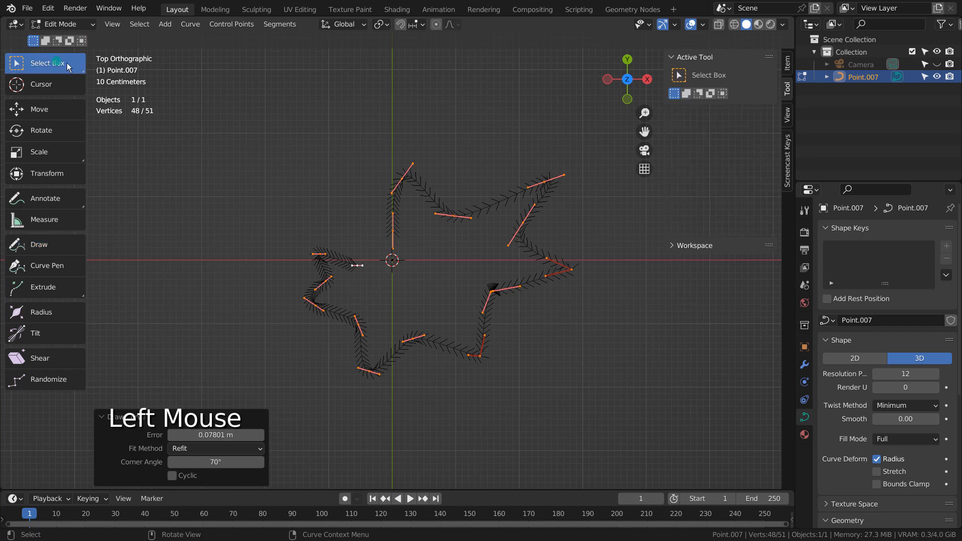
{"action": "left_click", "coordinate": [391, 260], "text": "shift"}
{"action": "key", "text": "f"}
{"action": "left_click", "coordinate": [356, 265]}
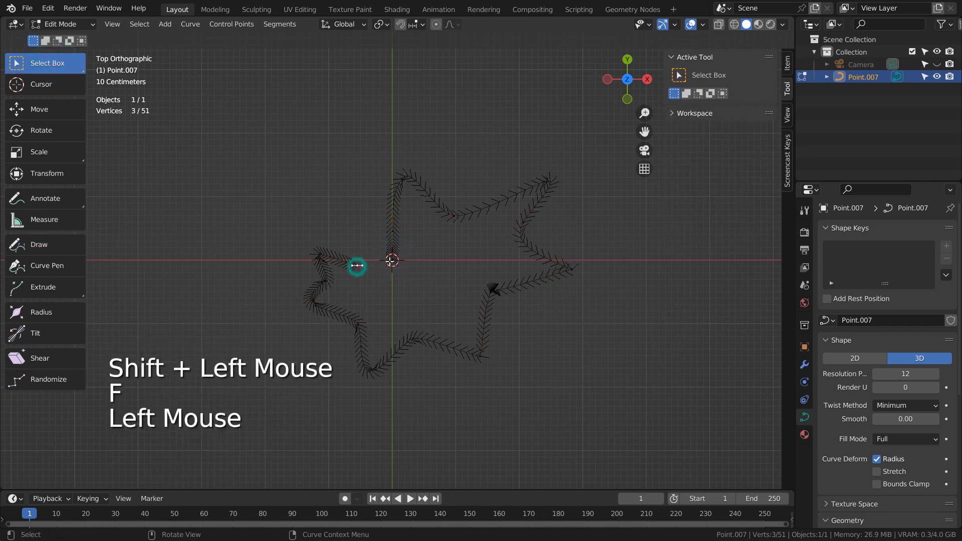